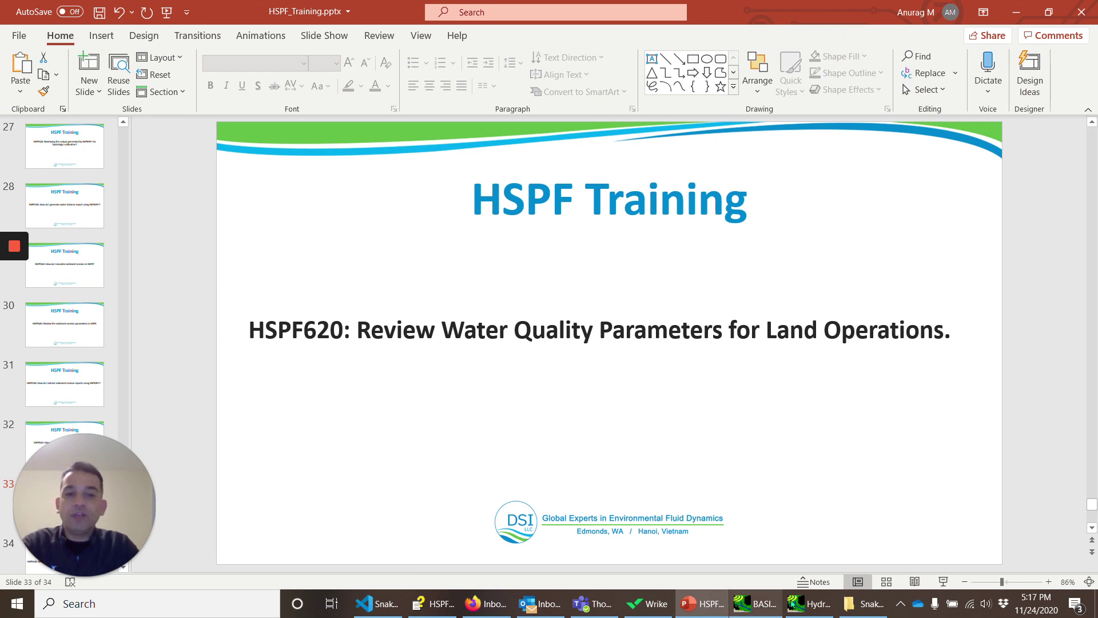
# Step: Bring the WinHSPF Snake_wq.uci project window in front of the HSPF620 PowerPoint slide
pyautogui.click(810, 603)
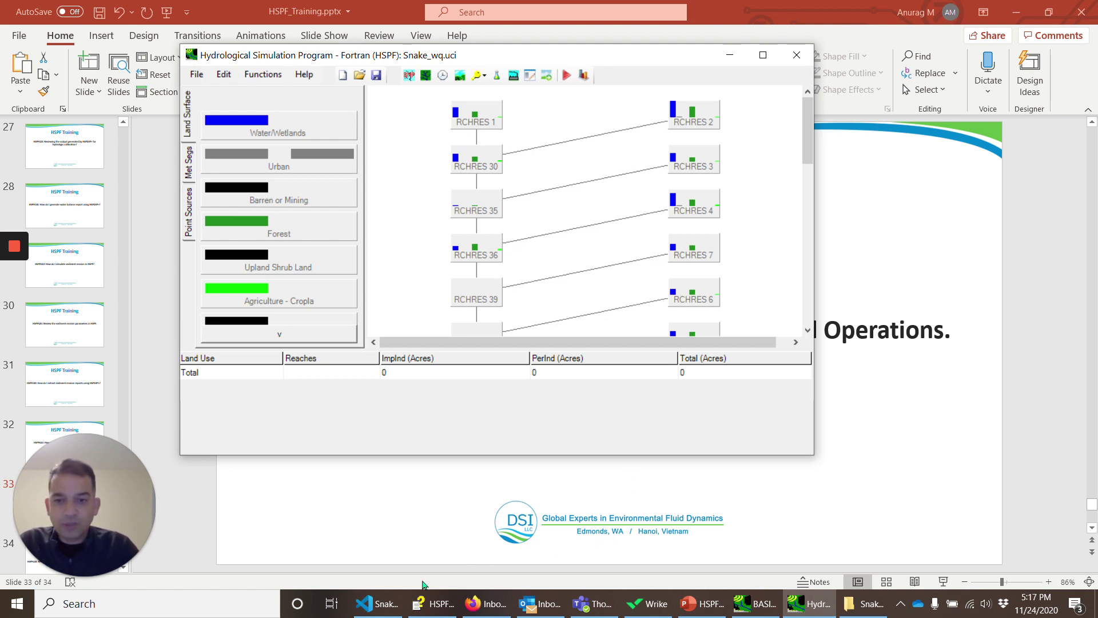
# Step: Switch to Snake_WQ.uci in Visual Studio Code and scroll to the PERLND ACTIVITY block
pyautogui.click(387, 611)
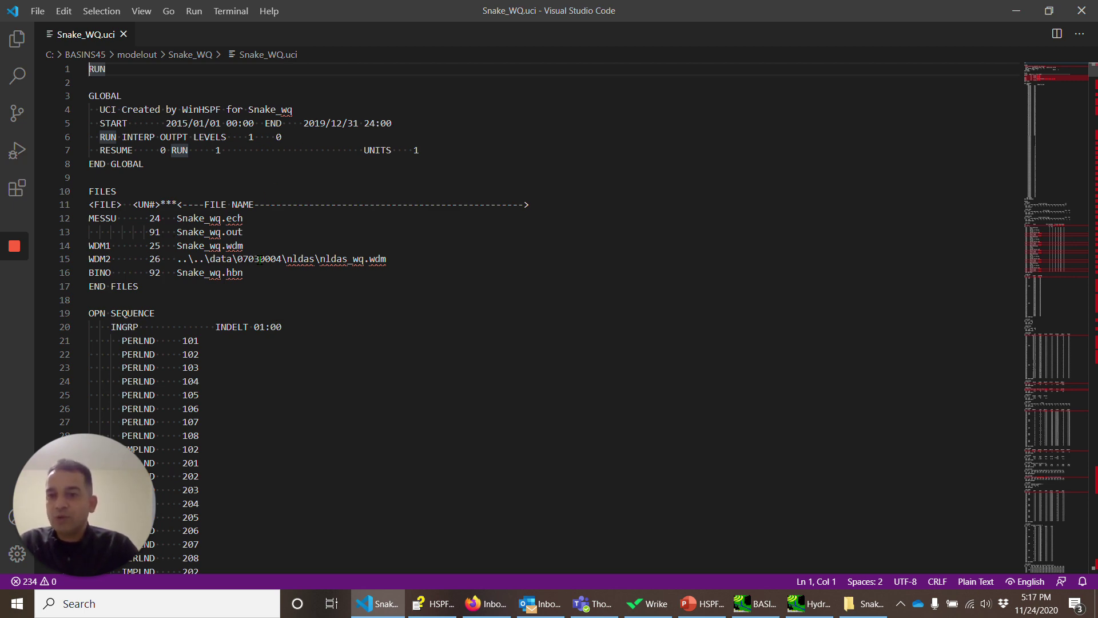
pyautogui.scroll(-11, 261, 263)
pyautogui.scroll(-20, 260, 265)
pyautogui.scroll(1, 189, 229)
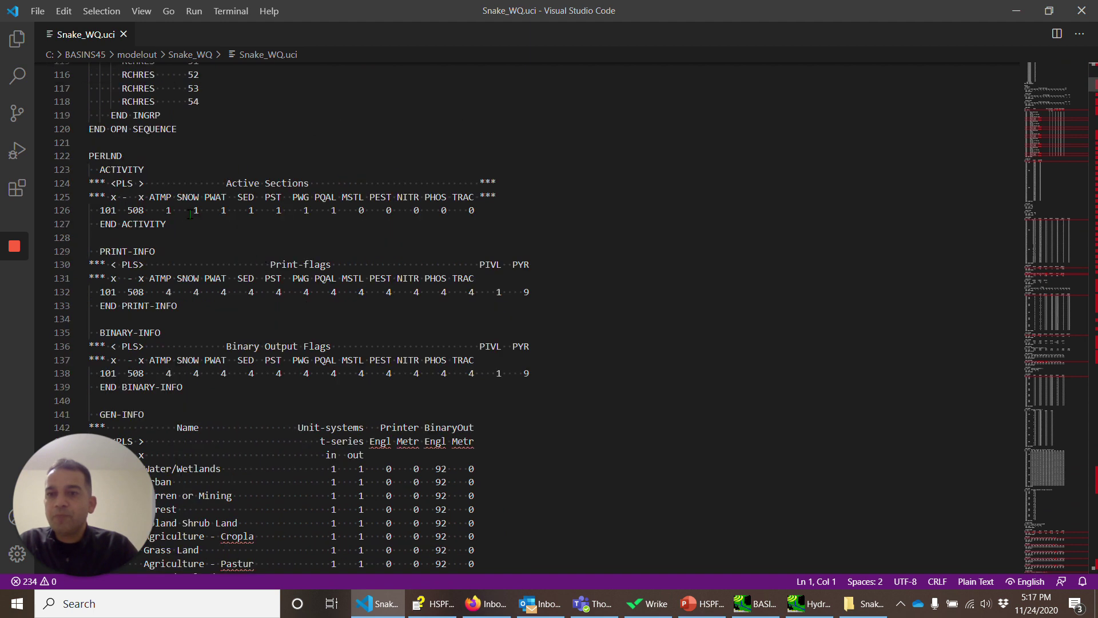
# Step: Point out the SNOW, PWAT and SED flags on the ACTIVITY row, line 126
pyautogui.click(167, 209)
pyautogui.click(194, 209)
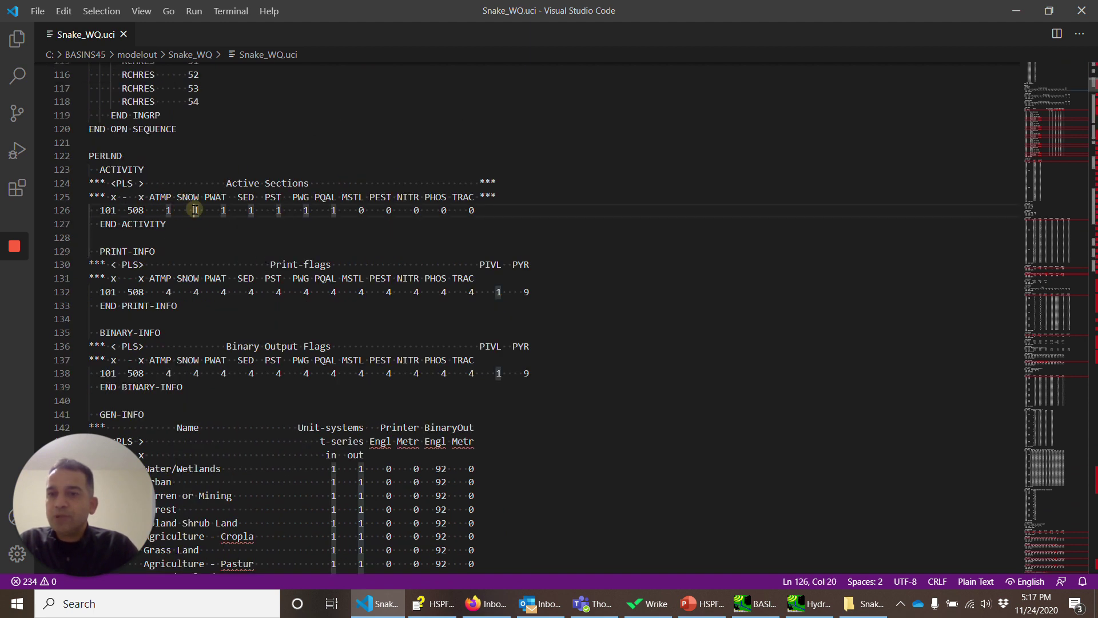
pyautogui.click(223, 210)
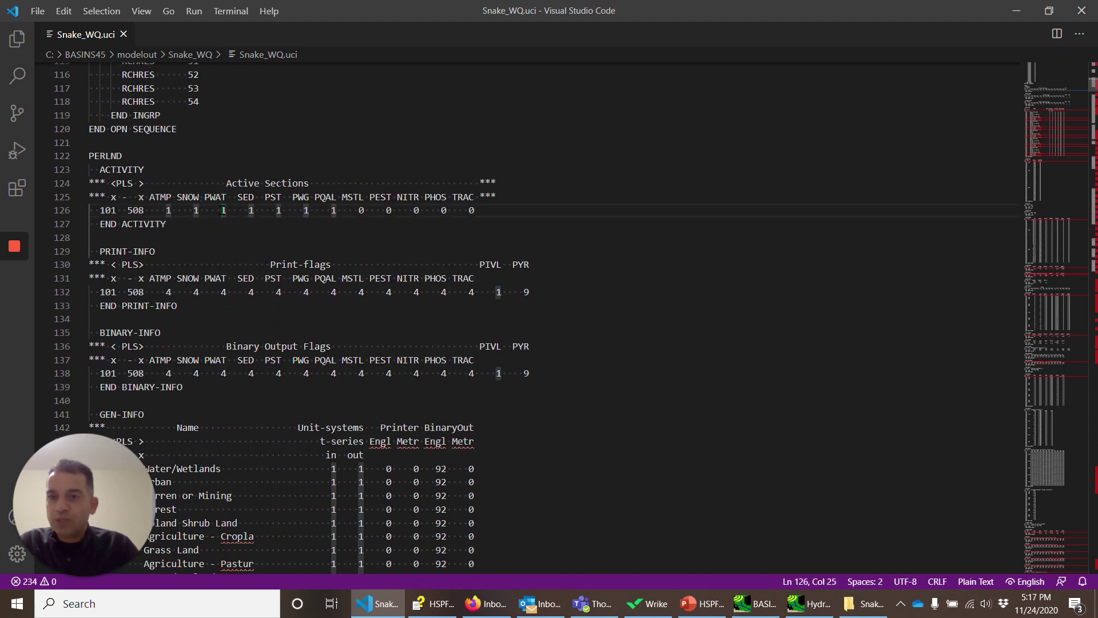
pyautogui.click(252, 210)
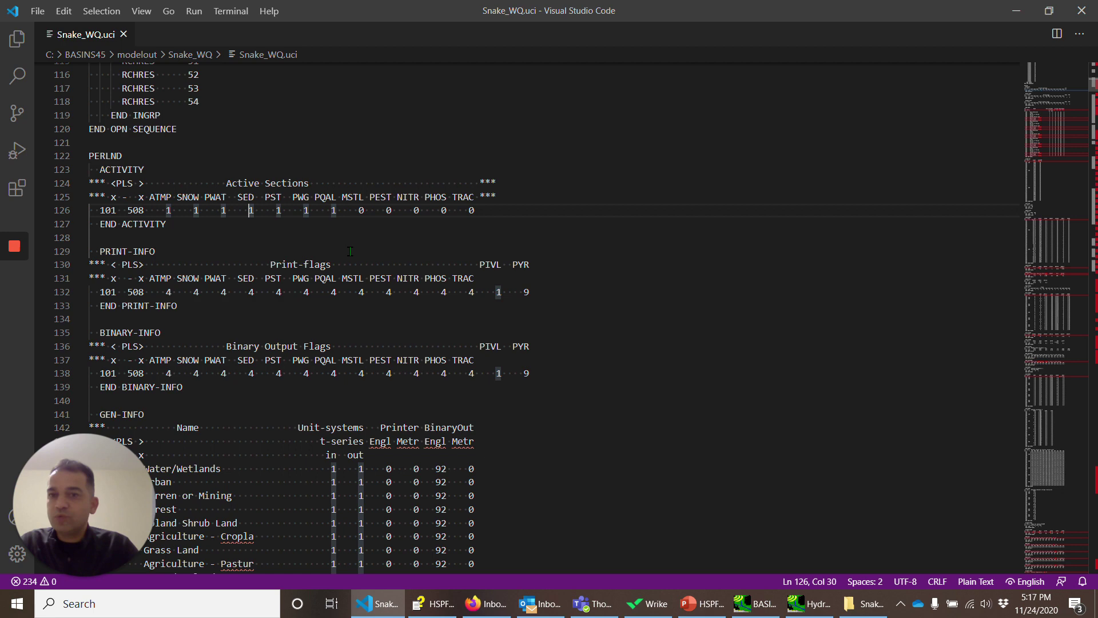
# Step: Mark the SNOW-FLAGS and SNOW-PARM1 header lines and point to segment 101's MELEV elevation
pyautogui.scroll(-20, 350, 251)
pyautogui.scroll(7, 350, 251)
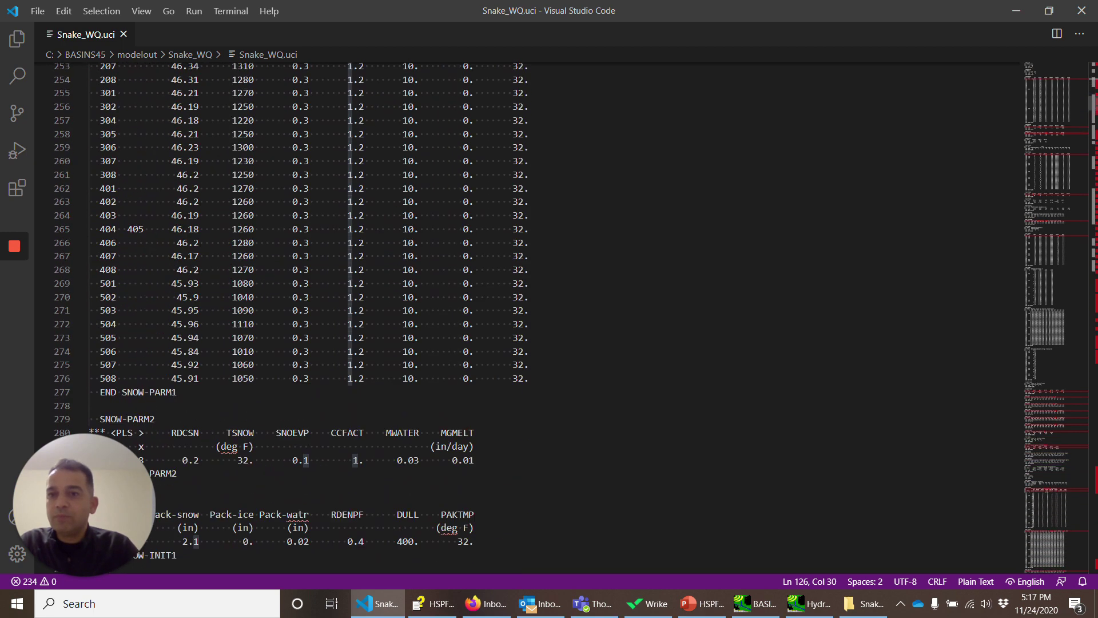
pyautogui.scroll(-4, 526, 317)
pyautogui.scroll(11, 526, 318)
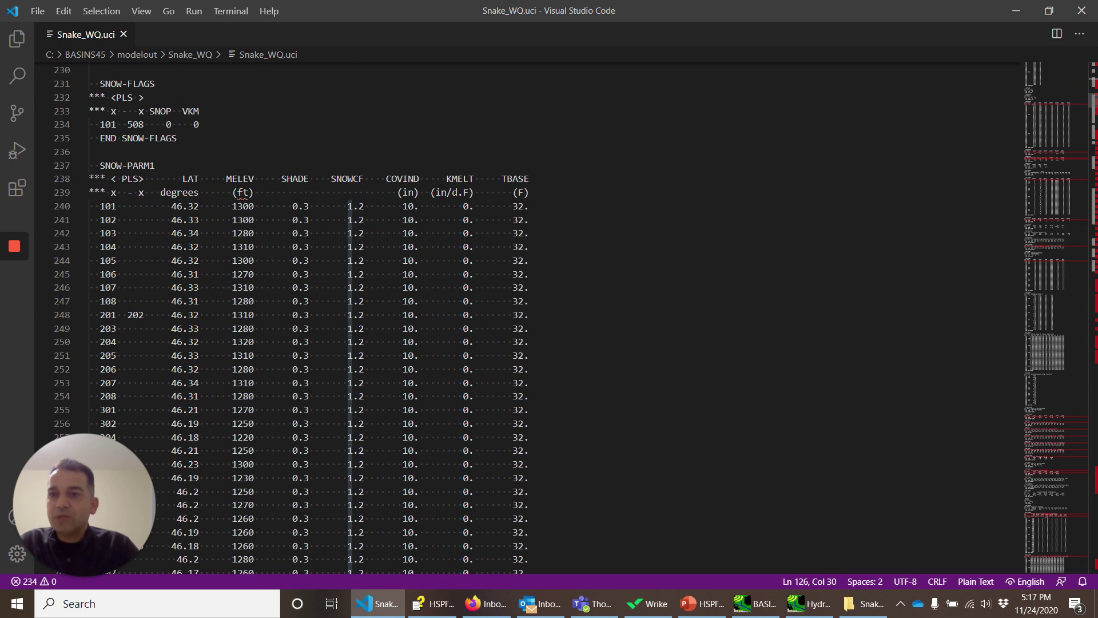
pyautogui.moveTo(90, 83); pyautogui.dragTo(387, 233)
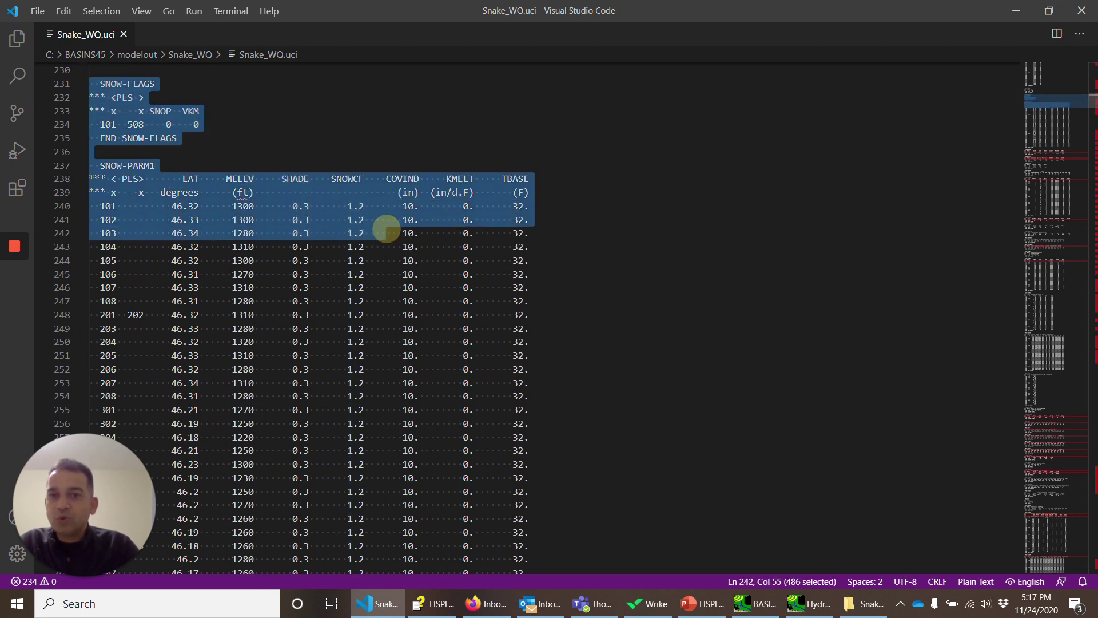
pyautogui.scroll(-1, 350, 318)
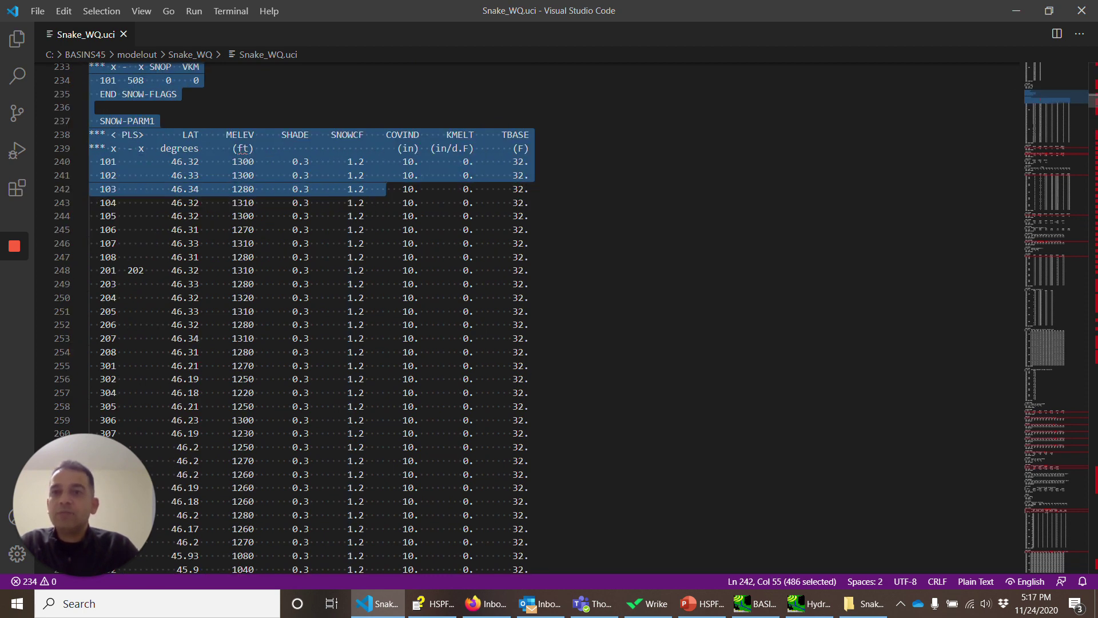
pyautogui.click(233, 162)
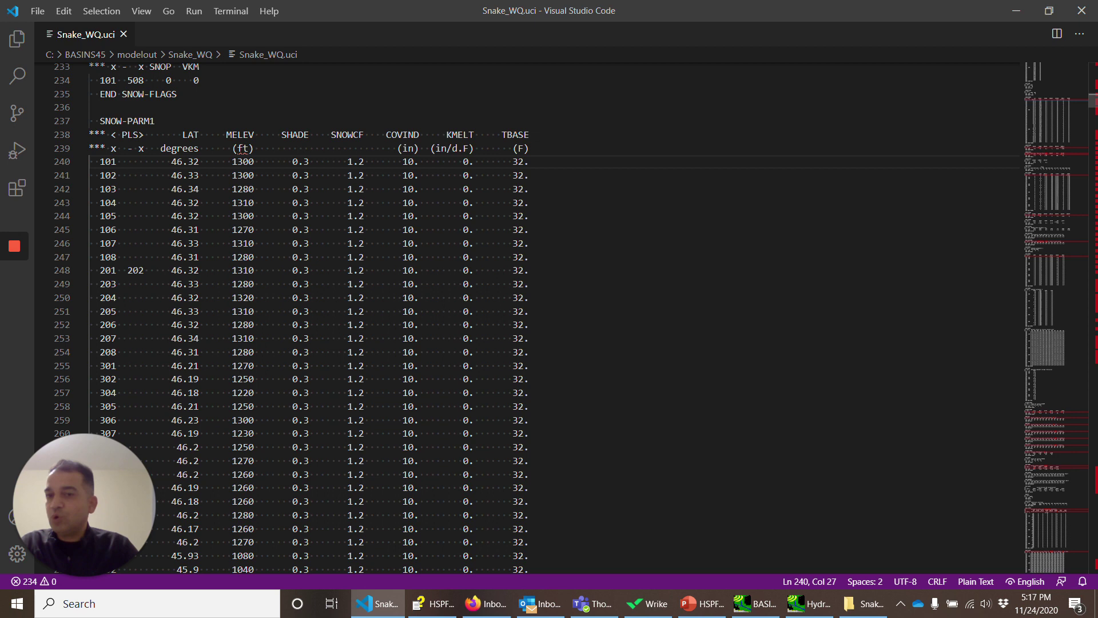
# Step: Scroll through the snow tables and mark the SNOW-INIT1 block heading
pyautogui.scroll(-1, 526, 318)
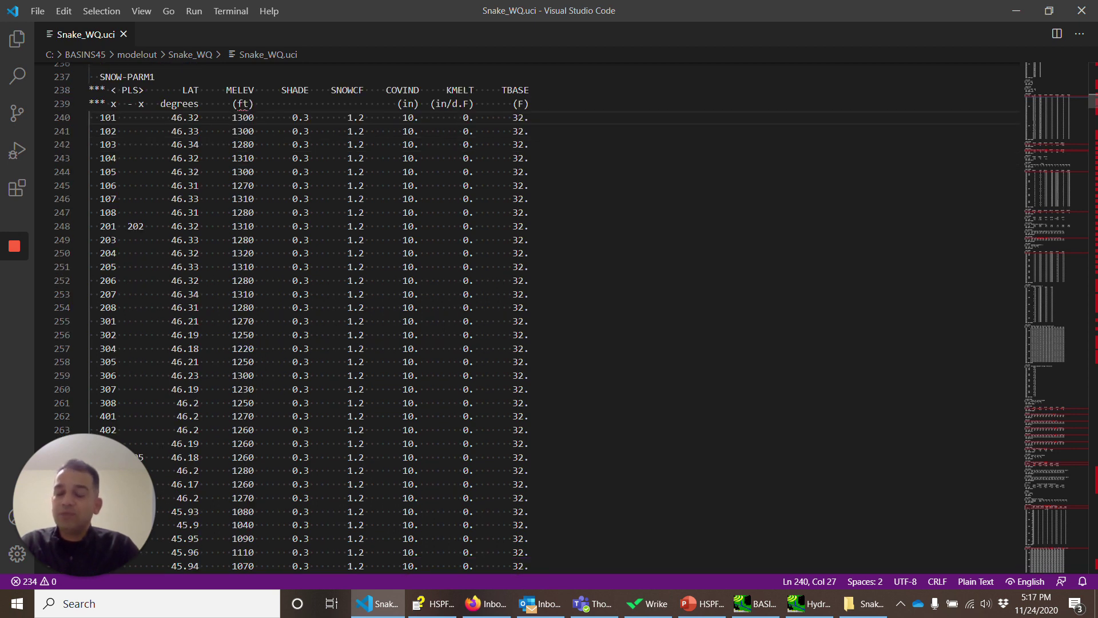
pyautogui.scroll(-18, 526, 317)
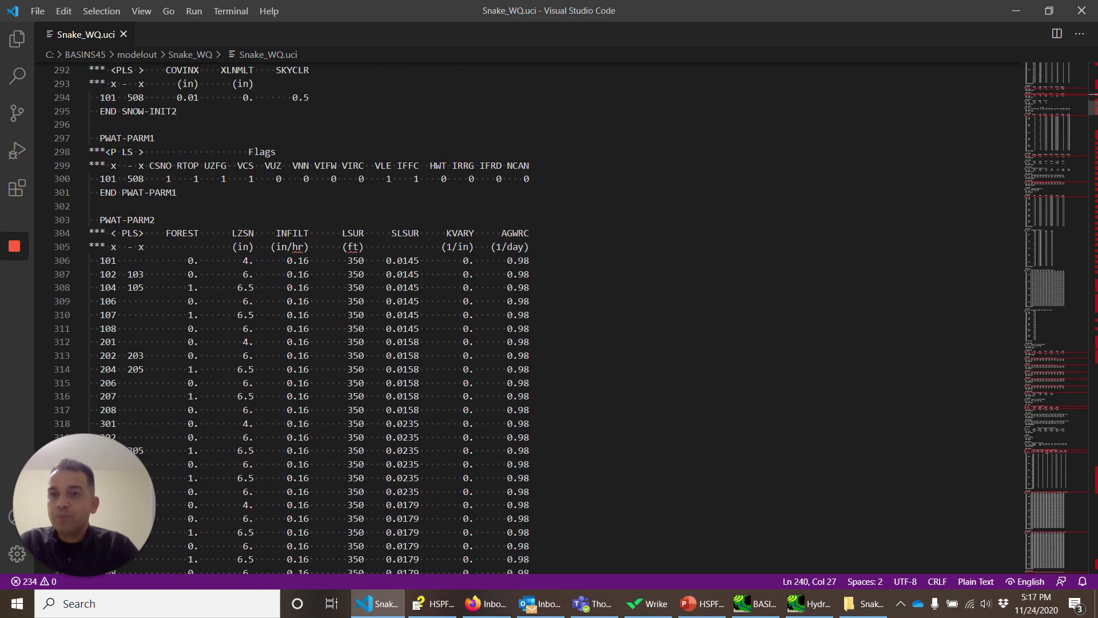
pyautogui.scroll(3, 526, 318)
pyautogui.scroll(3, 526, 318)
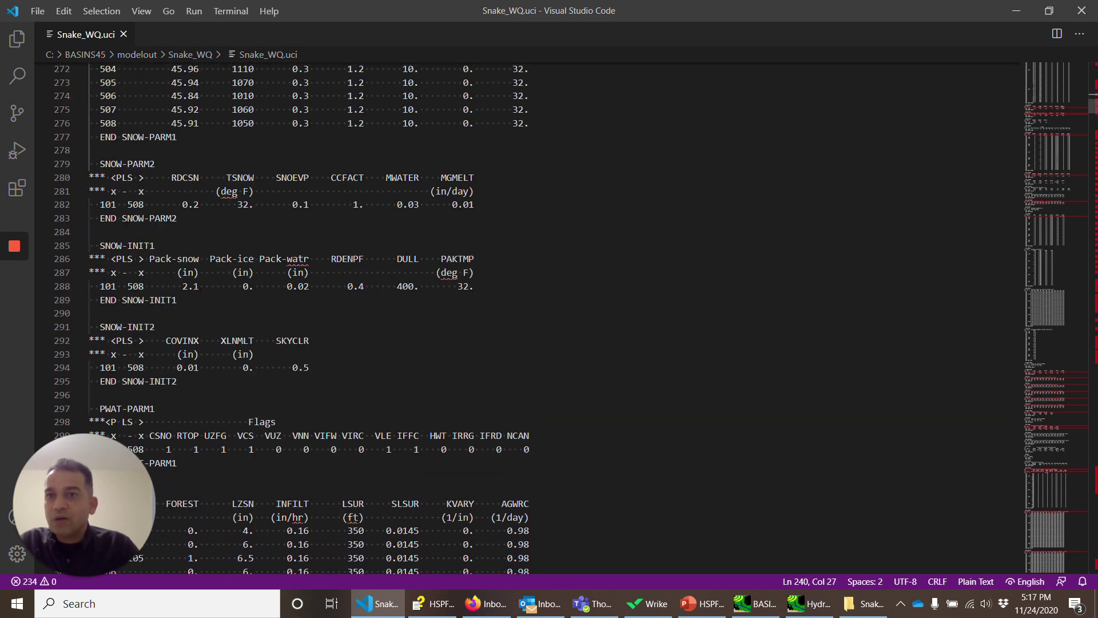
pyautogui.moveTo(90, 245); pyautogui.dragTo(182, 258)
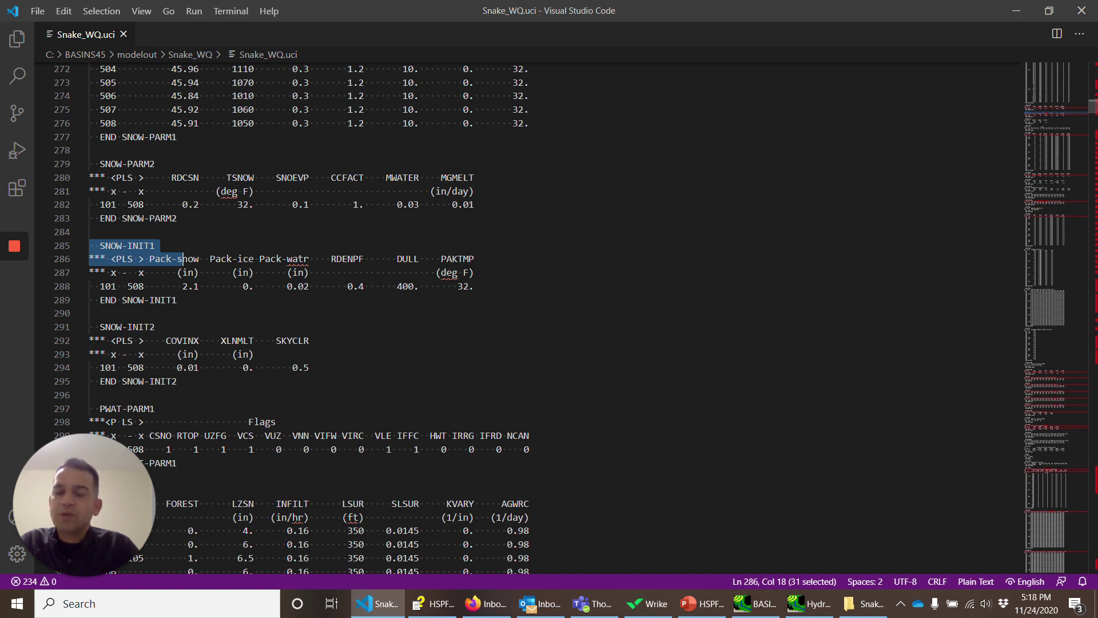
# Step: Scroll past SNOW-INIT2 and PWAT-PARM1/PWAT-PARM2 to the SED-PARM2 table
pyautogui.scroll(-1, 570, 318)
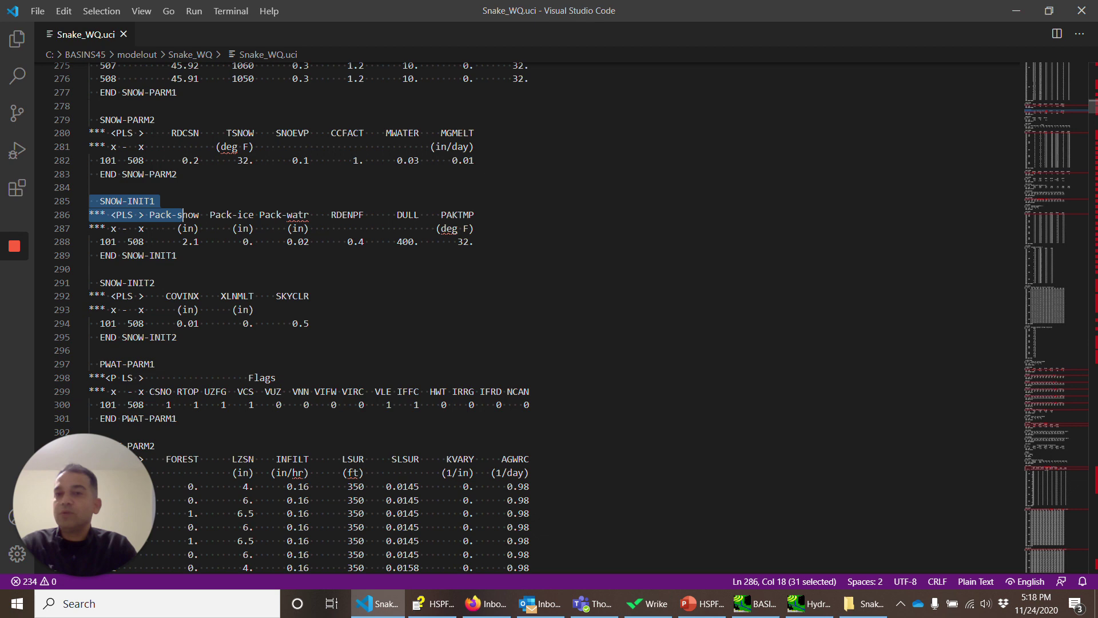
pyautogui.scroll(-1, 526, 318)
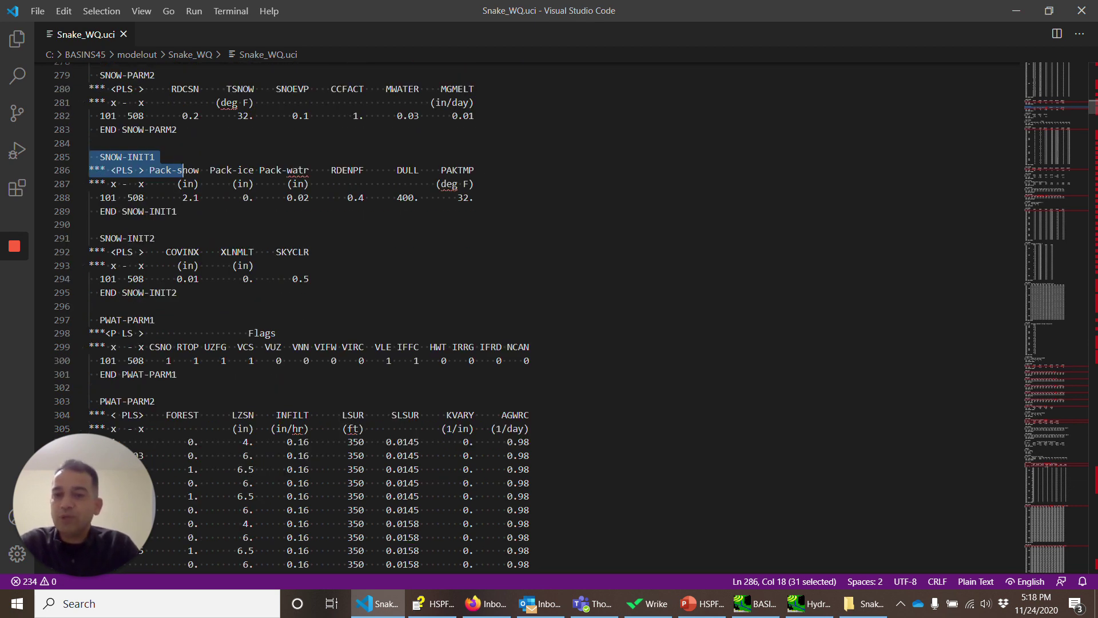
pyautogui.scroll(-3, 571, 318)
pyautogui.scroll(-1, 549, 317)
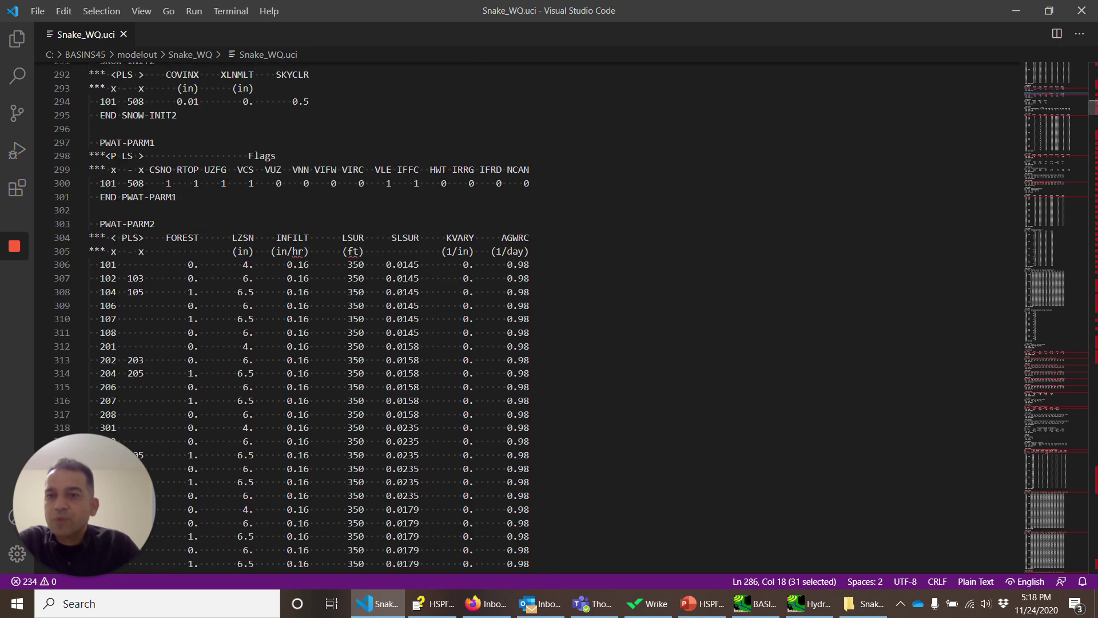
# Step: Scroll past MON-COVER and SED-STOR to PSTEMP-PARM1, mark the SLTV flag, then continue to MON-LGTP1
pyautogui.scroll(-20, 549, 317)
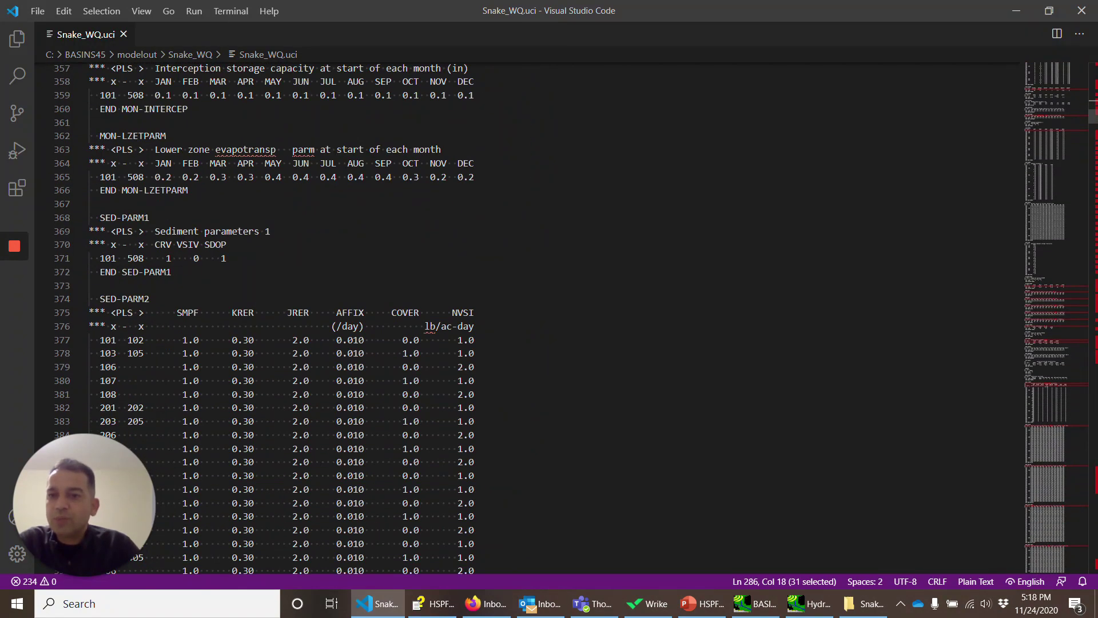
pyautogui.scroll(-20, 549, 317)
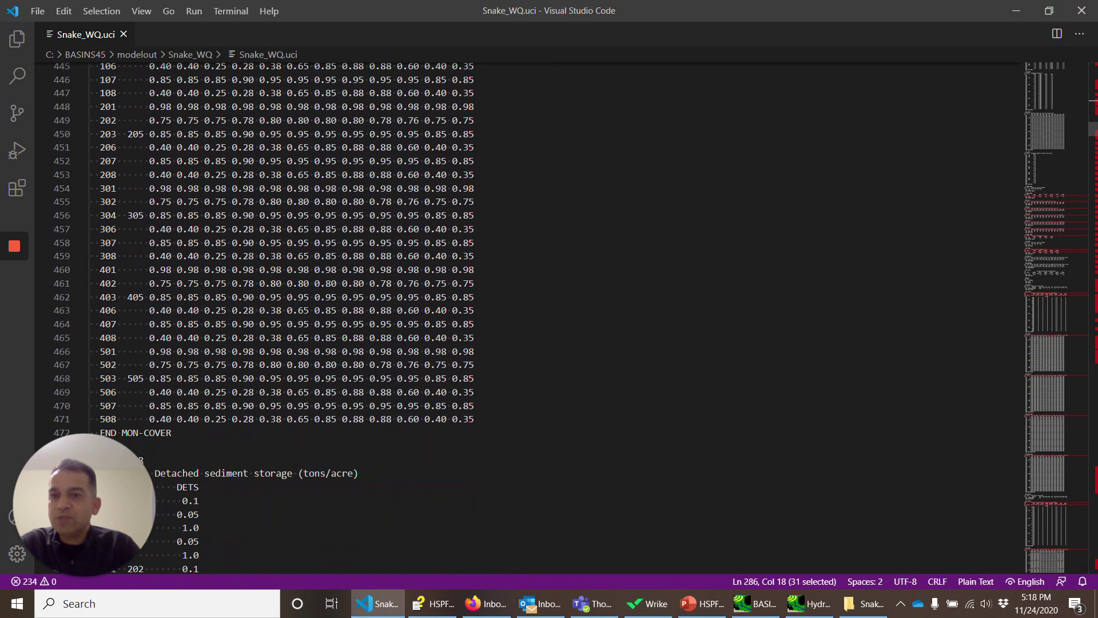
pyautogui.scroll(-15, 549, 318)
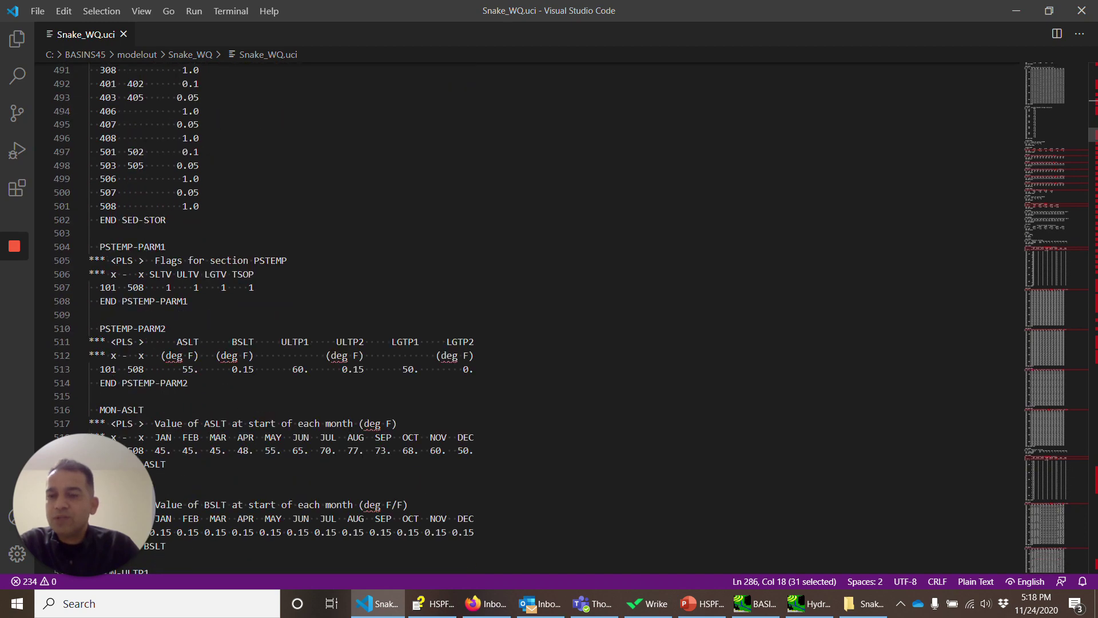
pyautogui.scroll(-2, 549, 317)
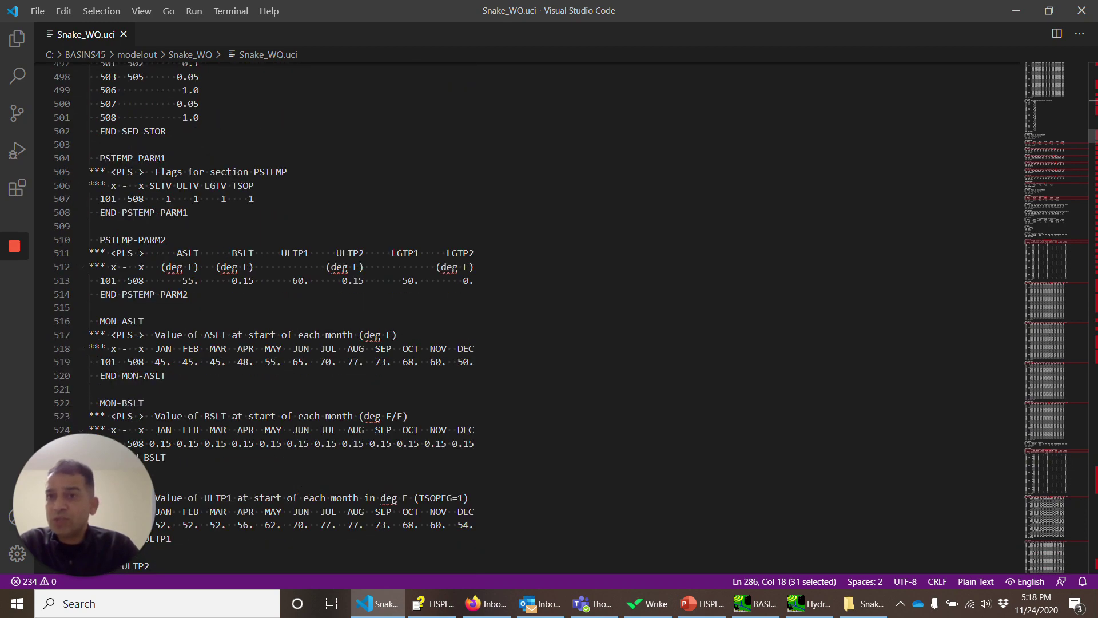
pyautogui.scroll(-3, 549, 318)
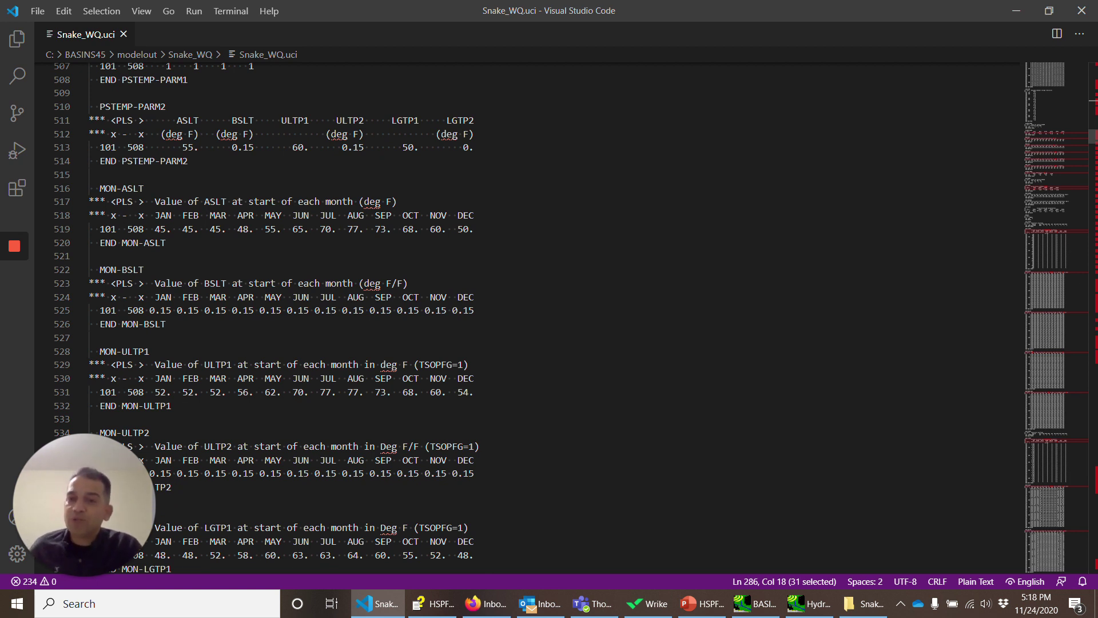
pyautogui.scroll(1, 550, 318)
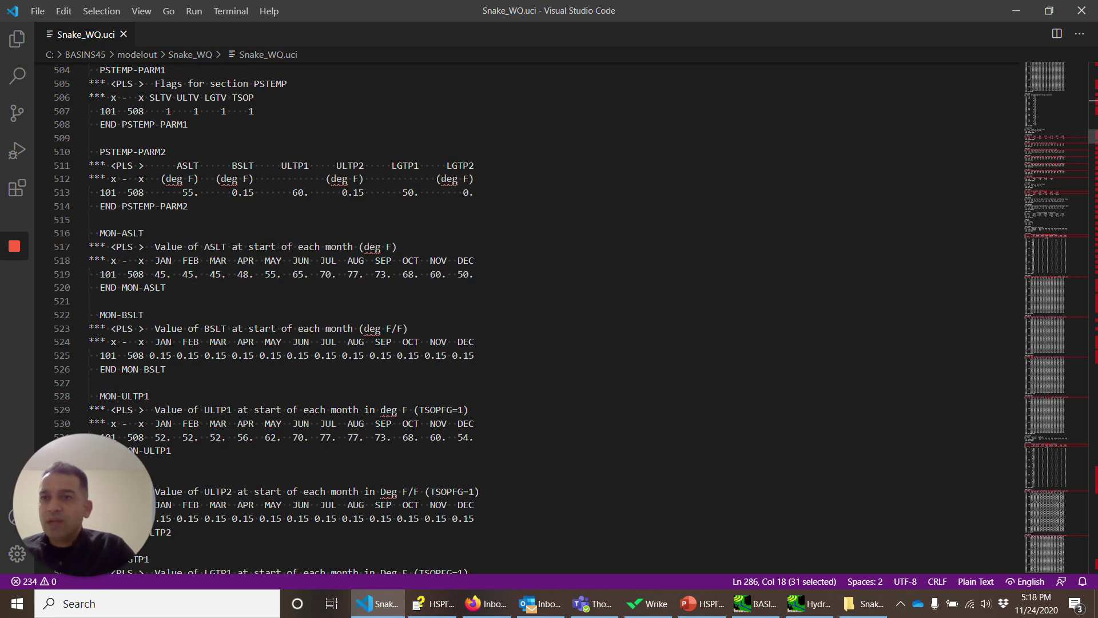
pyautogui.moveTo(165, 97); pyautogui.dragTo(171, 99)
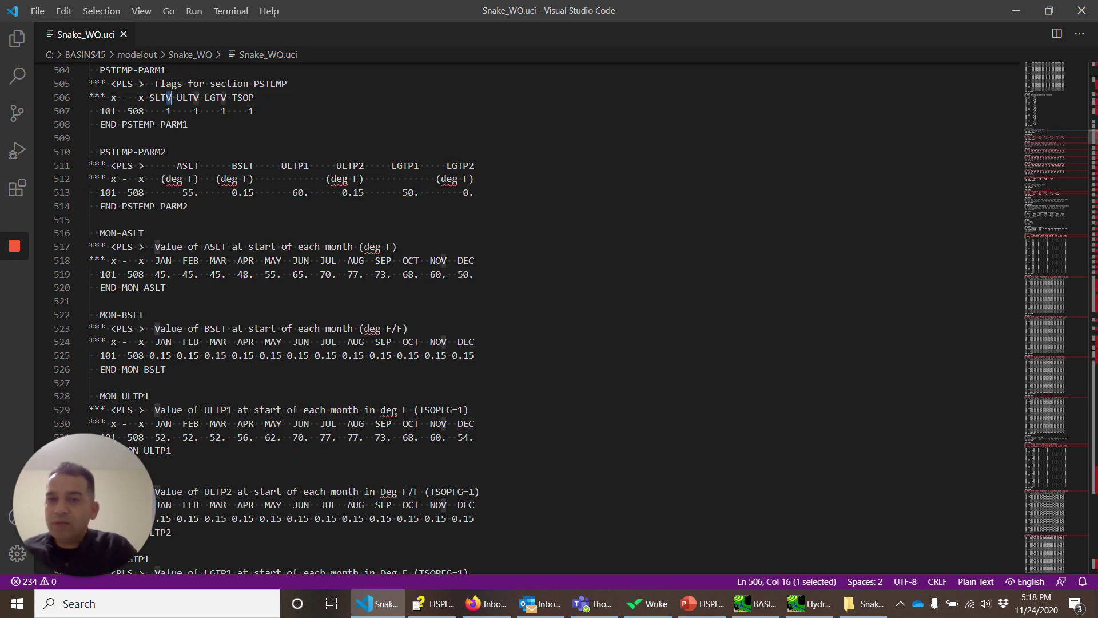
pyautogui.scroll(-6, 172, 97)
pyautogui.scroll(-5, 532, 315)
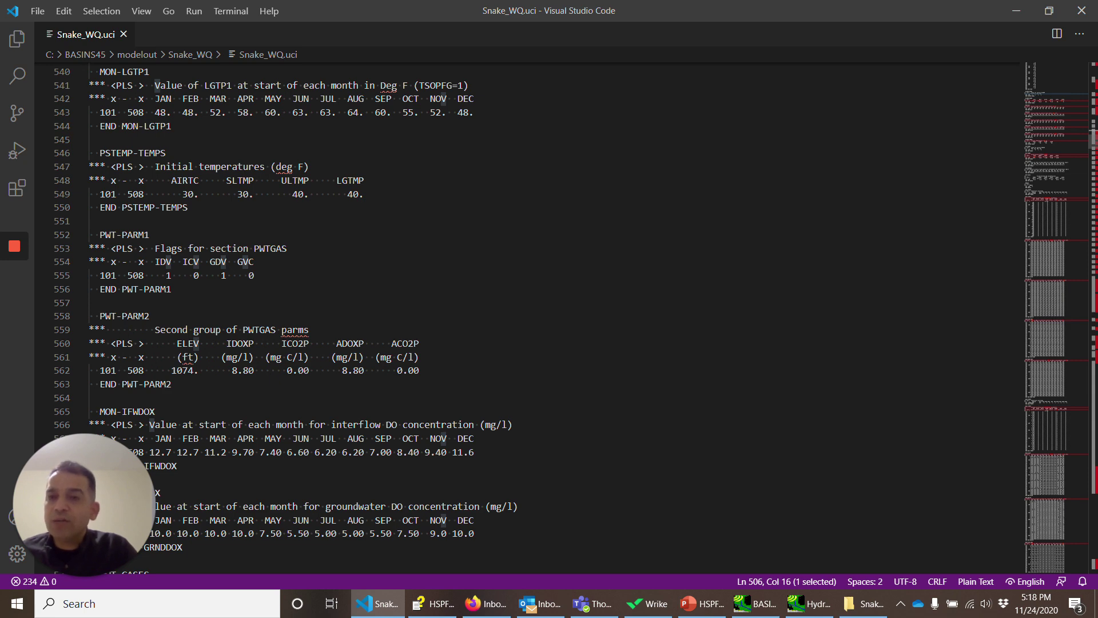
# Step: Mark the IDV flag in PWT-PARM1, then scroll through PWT-PARM2, MON-IFWDOX, MON-GRNDDOX and PWT-GASES
pyautogui.scroll(-1, 532, 321)
pyautogui.scroll(-1, 532, 320)
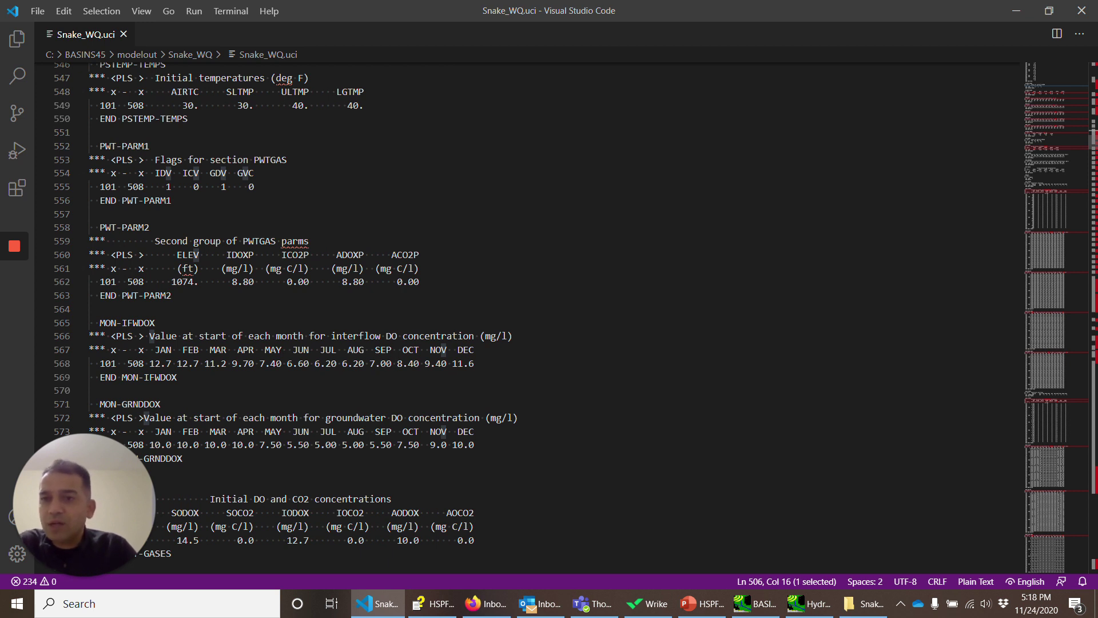
pyautogui.moveTo(165, 173); pyautogui.dragTo(171, 172)
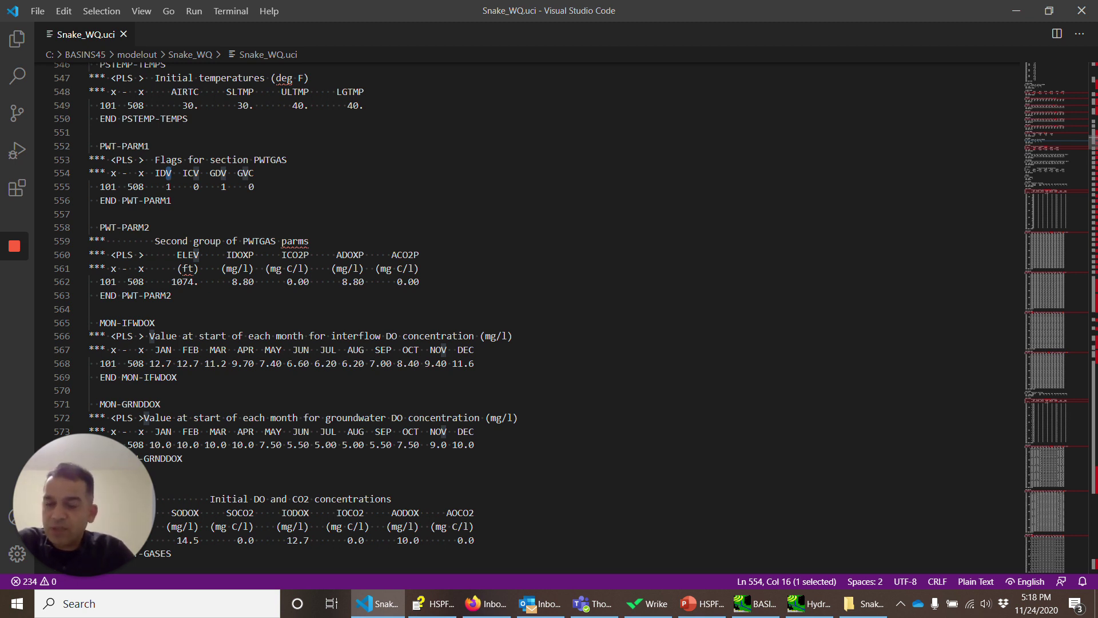
pyautogui.scroll(-1, 570, 313)
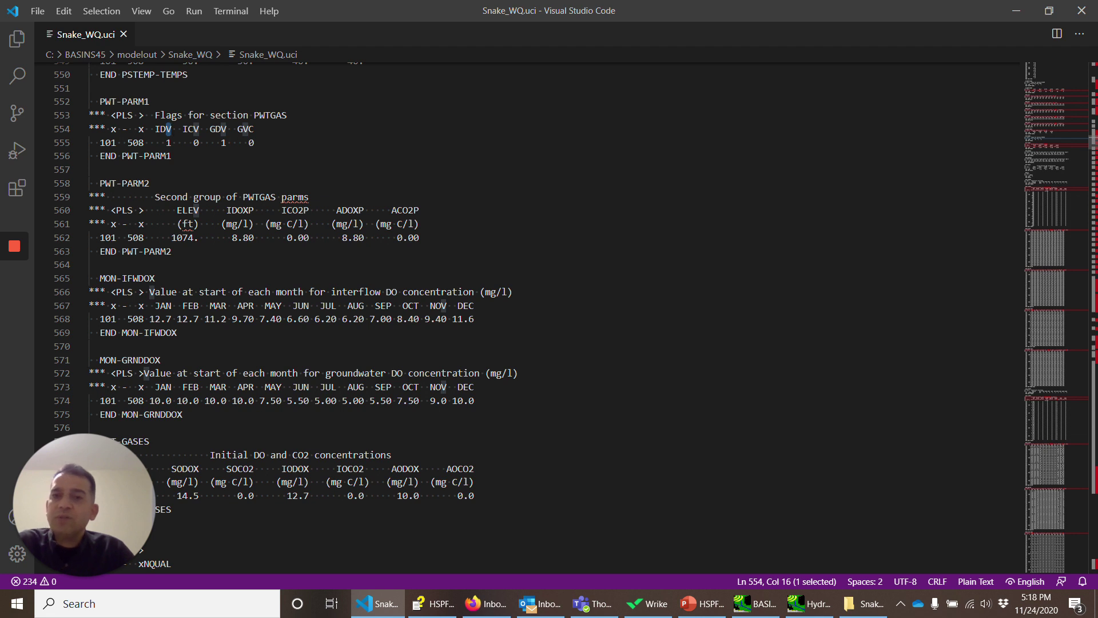
pyautogui.scroll(-1, 570, 318)
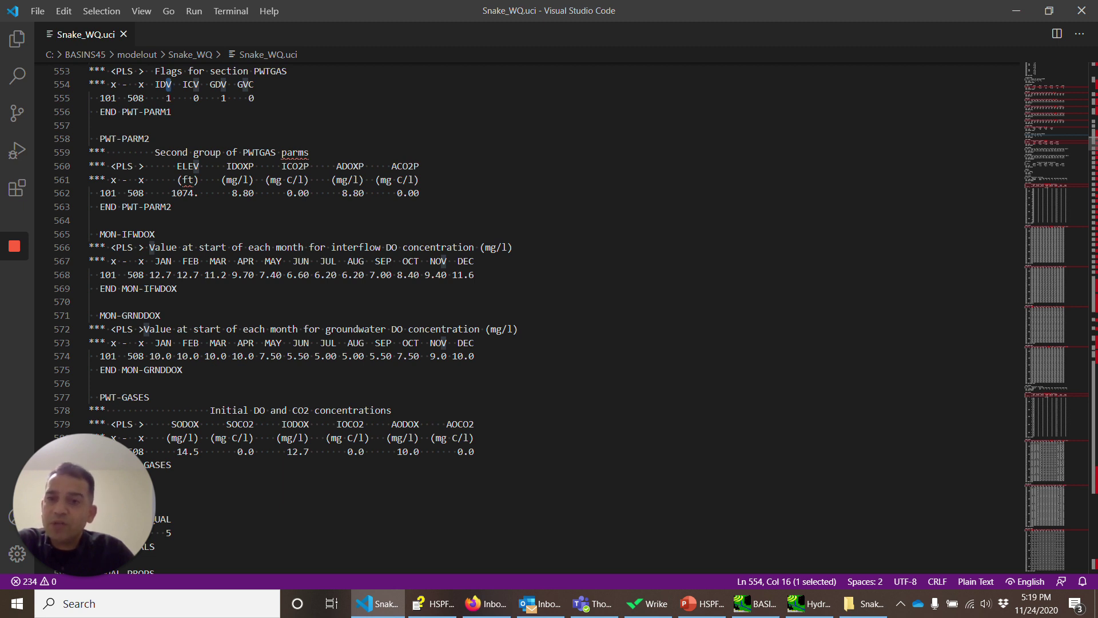
pyautogui.scroll(-1, 515, 315)
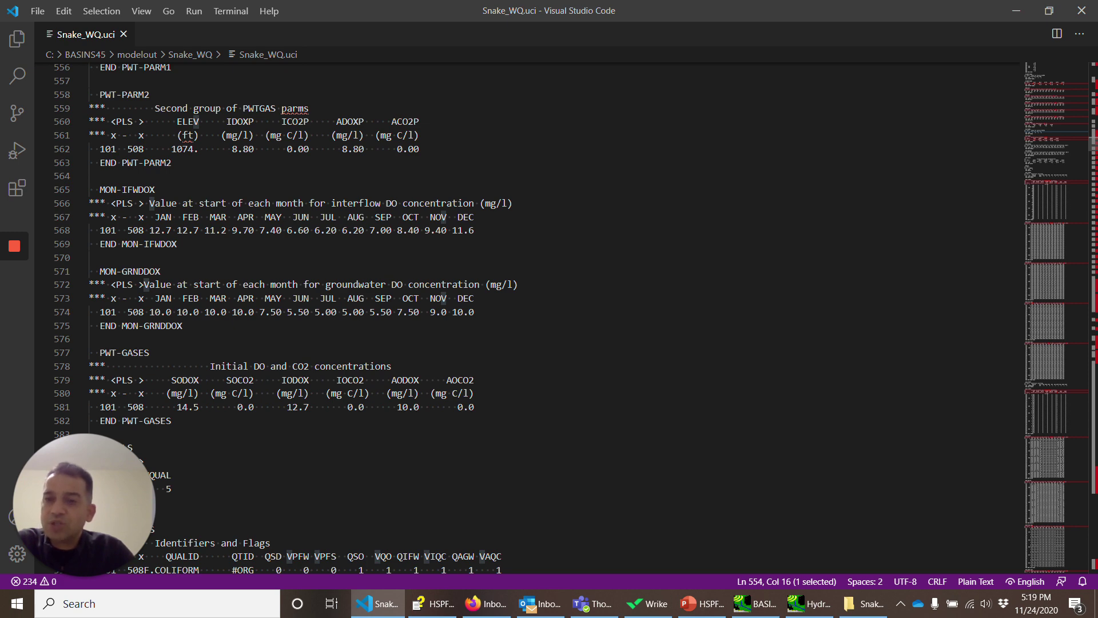
pyautogui.scroll(-3, 515, 315)
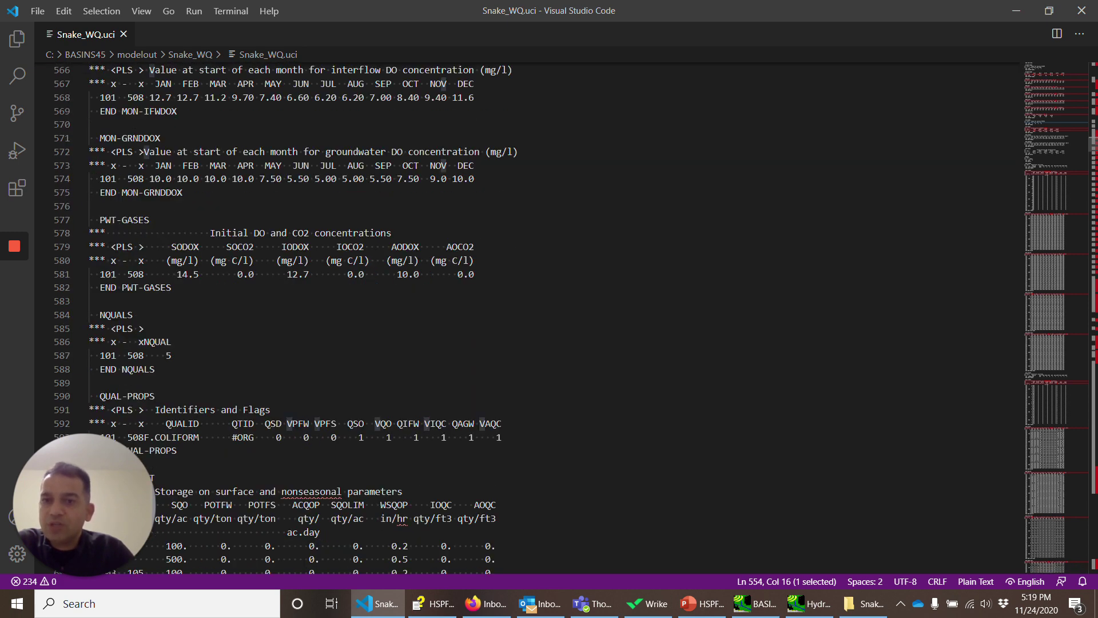
pyautogui.scroll(4, 515, 314)
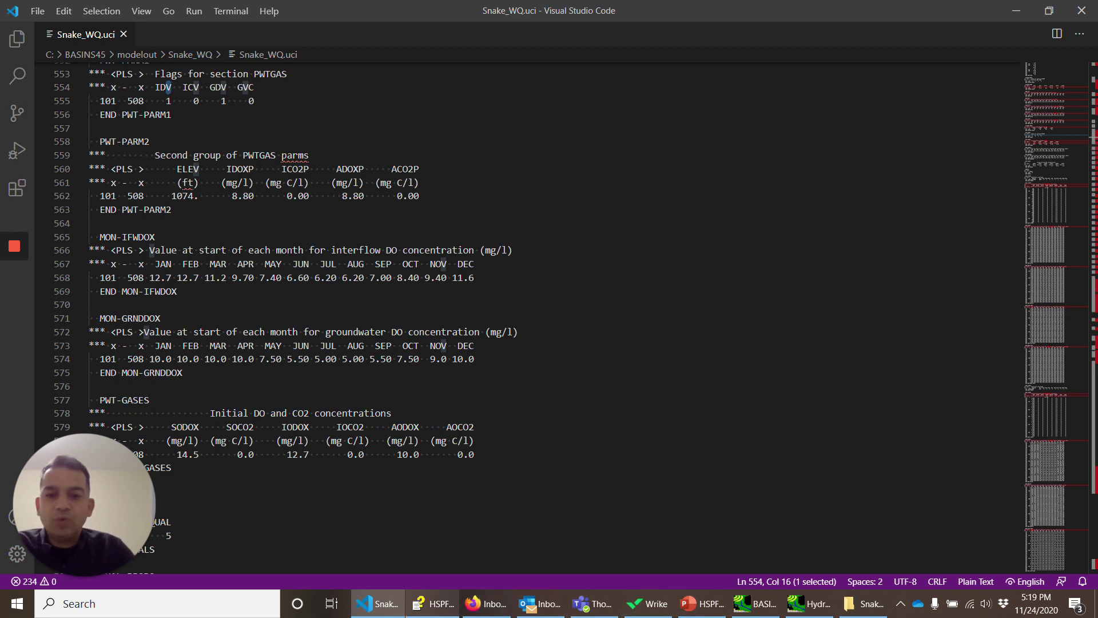
pyautogui.click(435, 604)
pyautogui.click(185, 123)
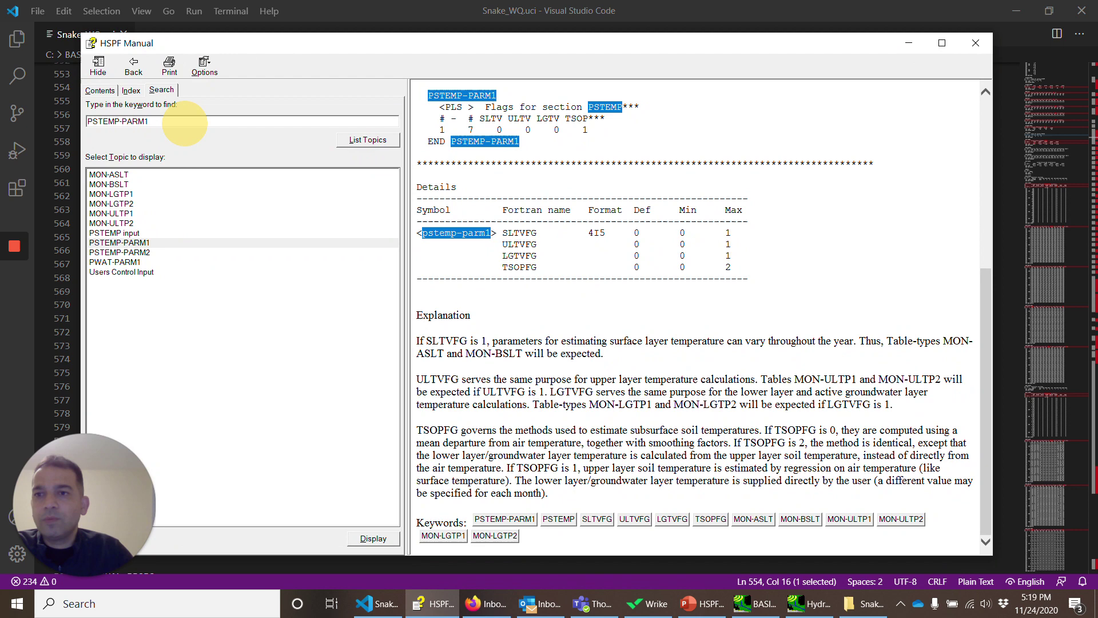
pyautogui.press('BackSpace')
pyautogui.press('BackSpace')
pyautogui.press('BackSpace')
pyautogui.press('BackSpace')
pyautogui.press('BackSpace')
pyautogui.press('BackSpace')
pyautogui.press('BackSpace')
pyautogui.press('BackSpace')
pyautogui.press('BackSpace')
pyautogui.press('BackSpace')
pyautogui.press('BackSpace')
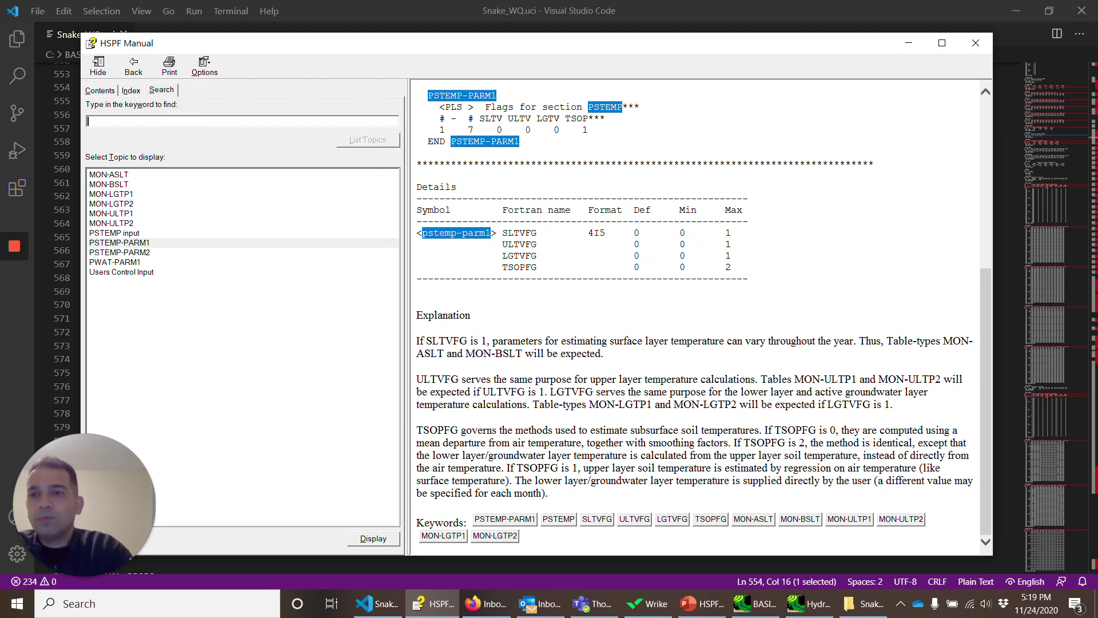
pyautogui.write('WT')
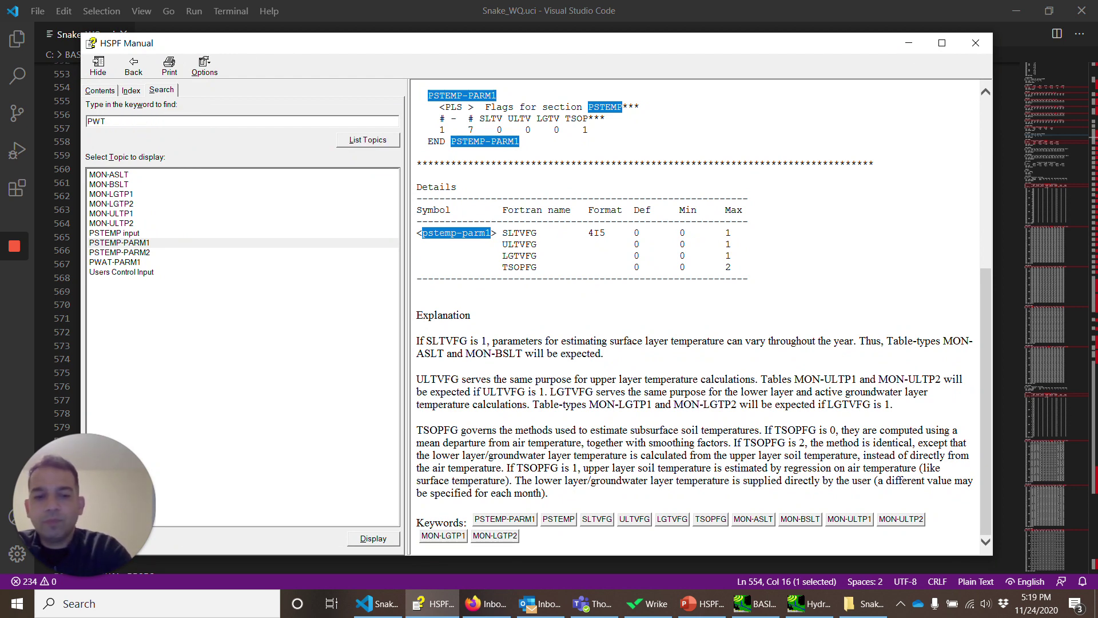
pyautogui.write('-PARM2')
pyautogui.press('Return')
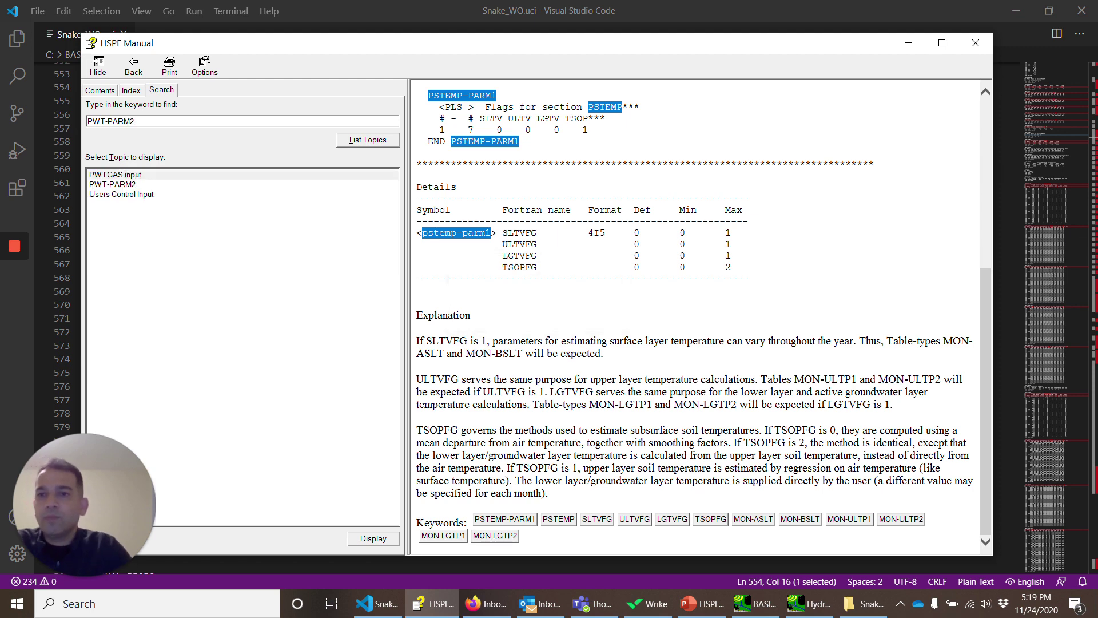
pyautogui.doubleClick(114, 184)
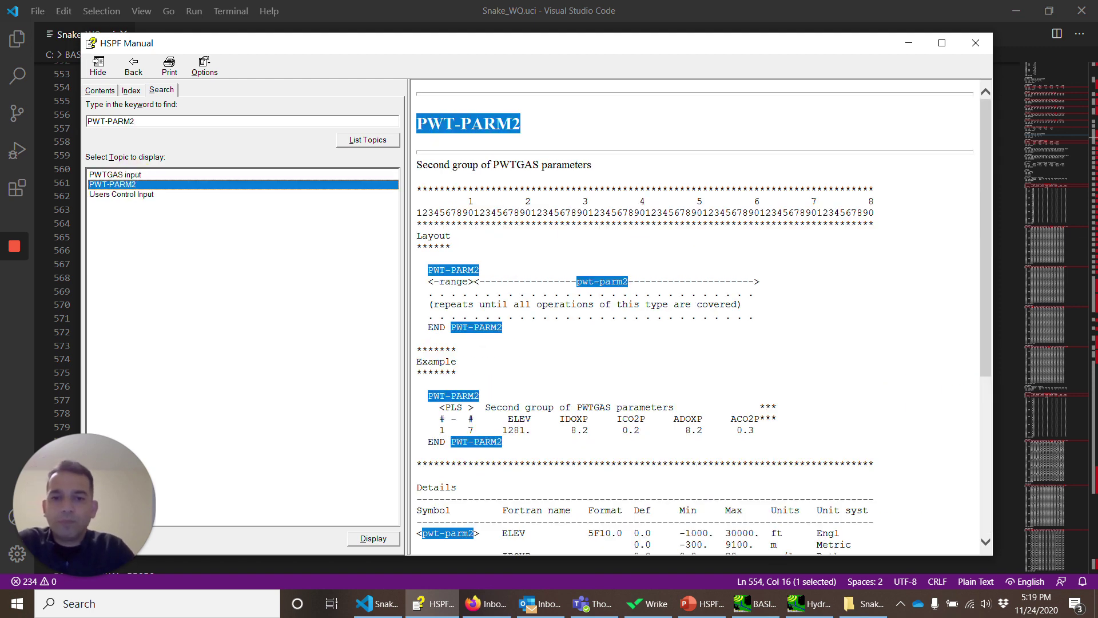
pyautogui.scroll(-5, 695, 317)
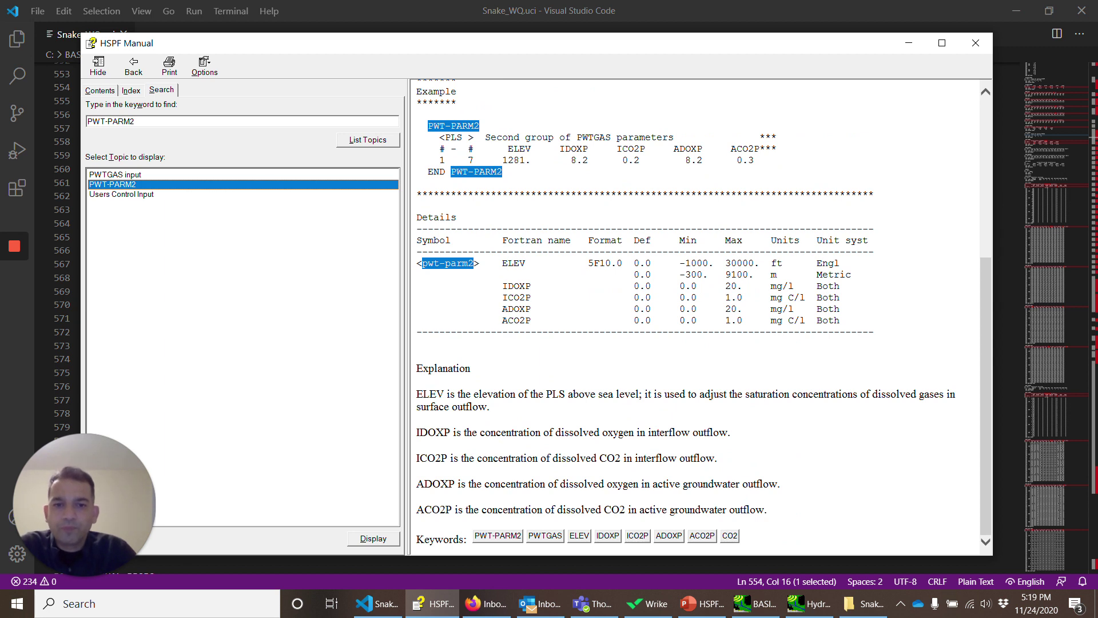
pyautogui.moveTo(418, 432); pyautogui.dragTo(463, 432)
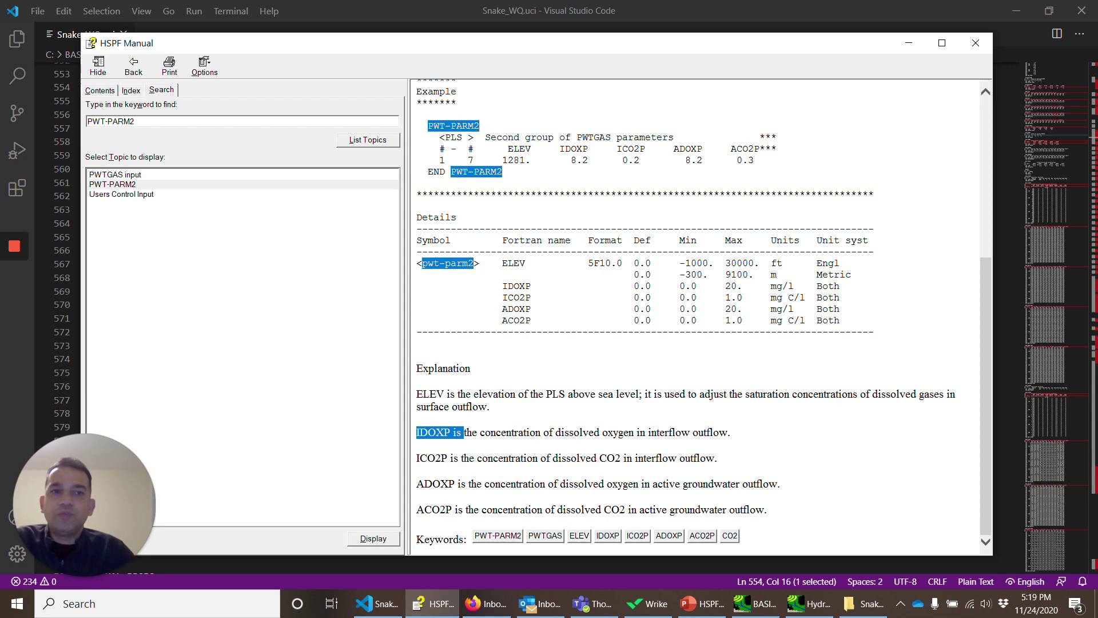
pyautogui.click(909, 43)
# Step: Highlight IDOXP 8.80 on line 562, then scroll to NQUALS 5, F.COLIFORM QUAL-PROPS and QUAL-INPUT
pyautogui.scroll(1, 570, 317)
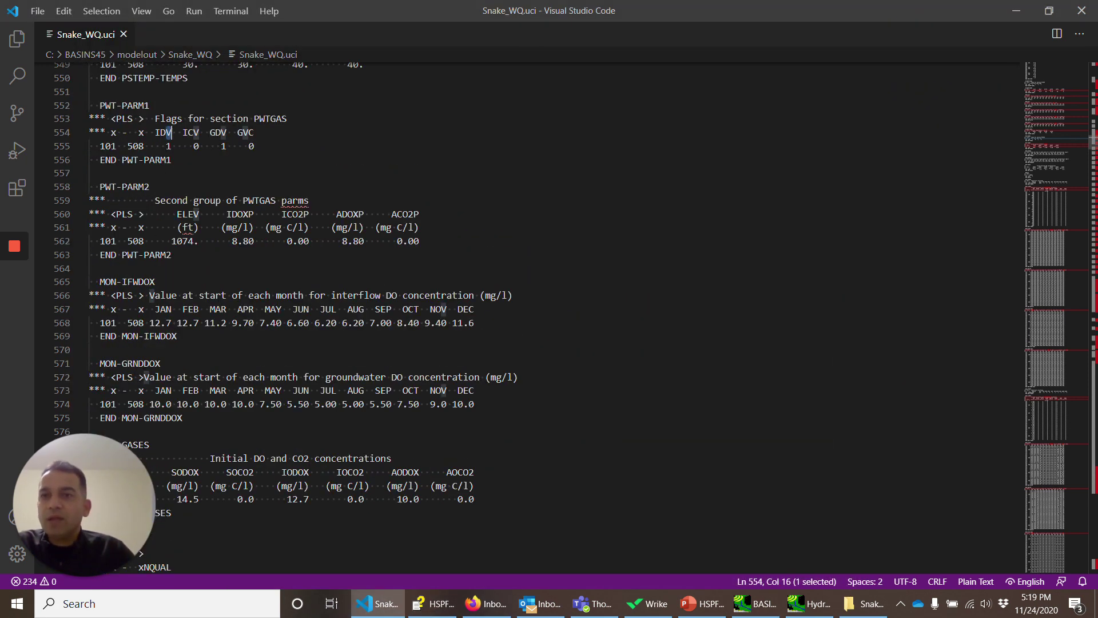
pyautogui.scroll(-1, 527, 317)
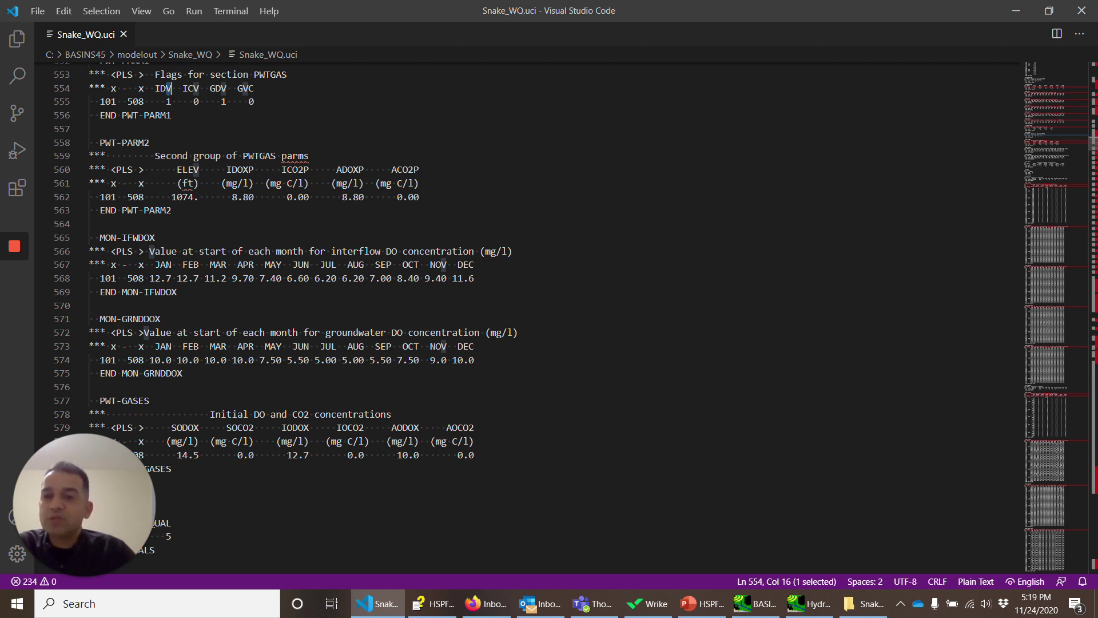
pyautogui.moveTo(233, 197); pyautogui.dragTo(249, 197)
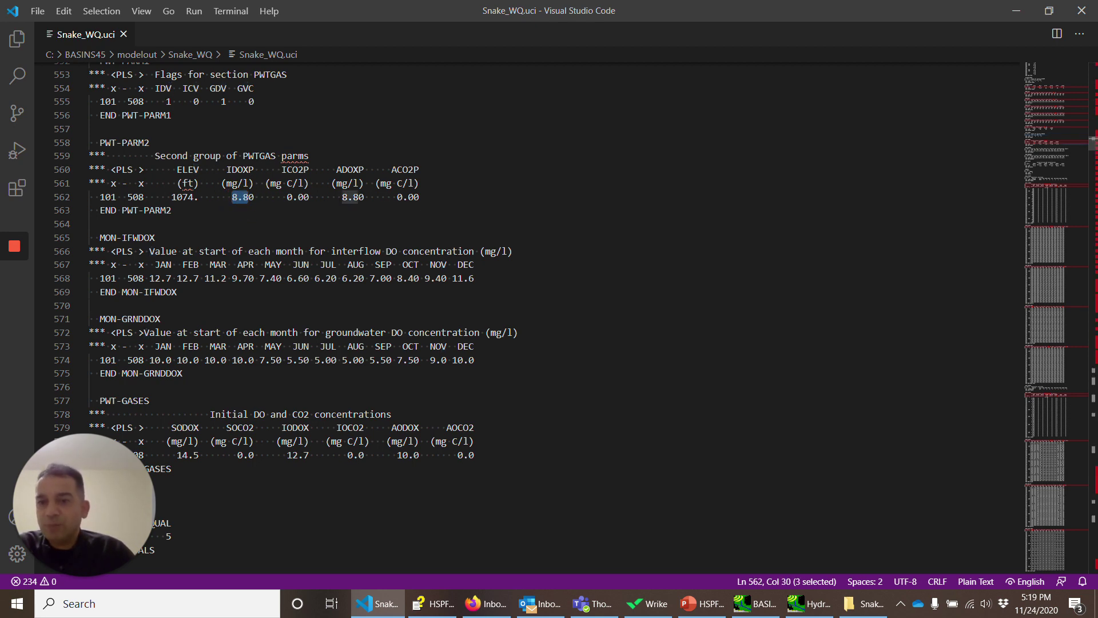
pyautogui.scroll(-5, 549, 320)
pyautogui.scroll(-3, 549, 320)
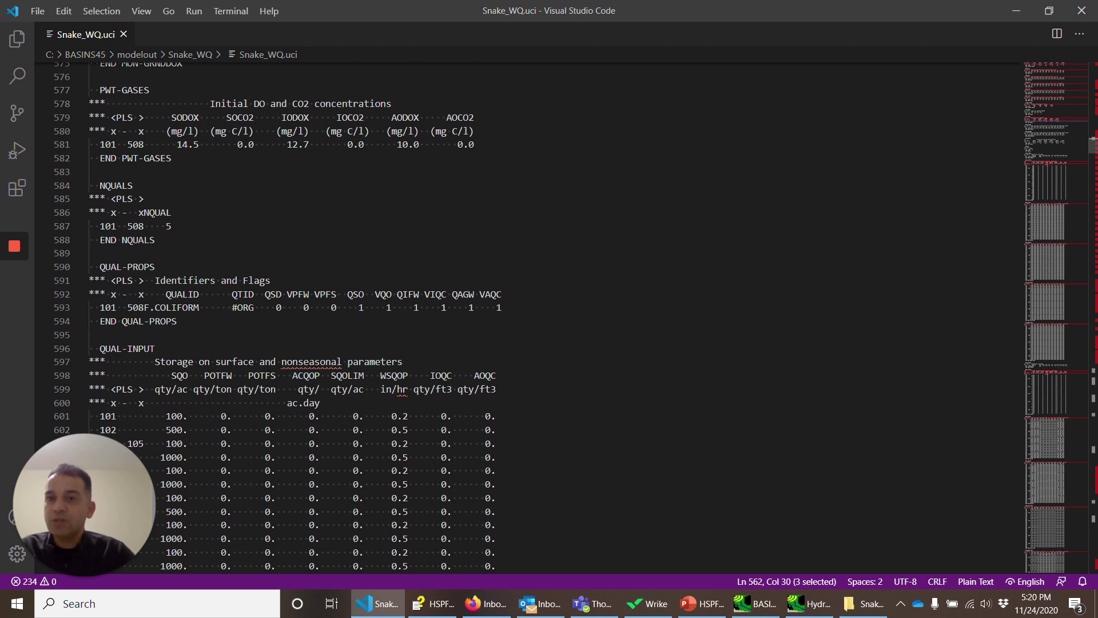
pyautogui.scroll(-1, 549, 318)
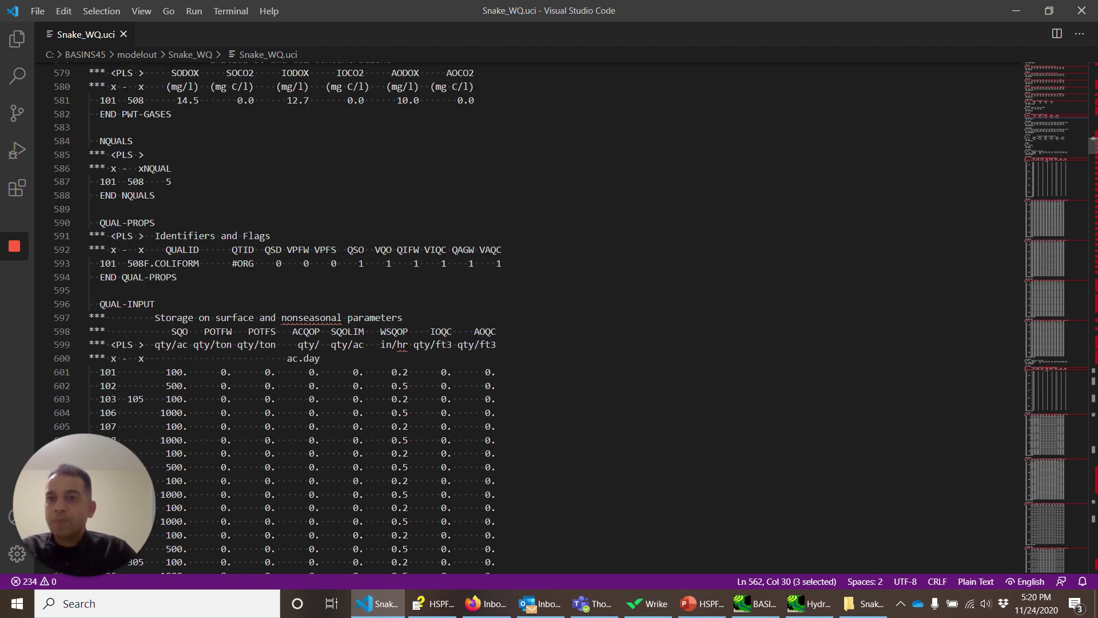
pyautogui.scroll(-1, 526, 318)
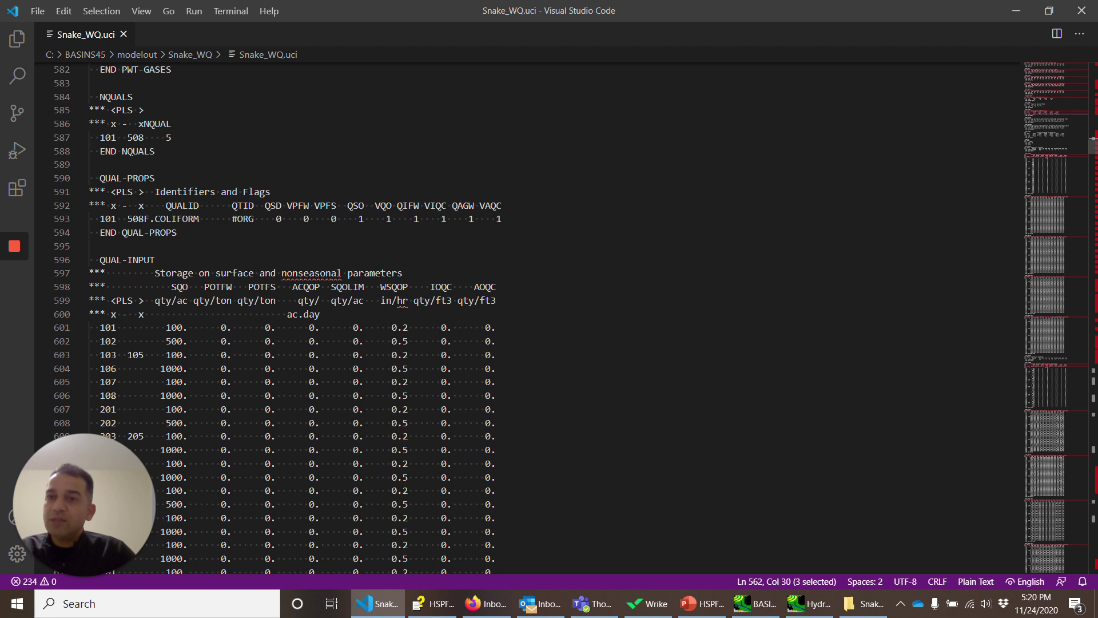
pyautogui.moveTo(90, 178); pyautogui.dragTo(521, 341)
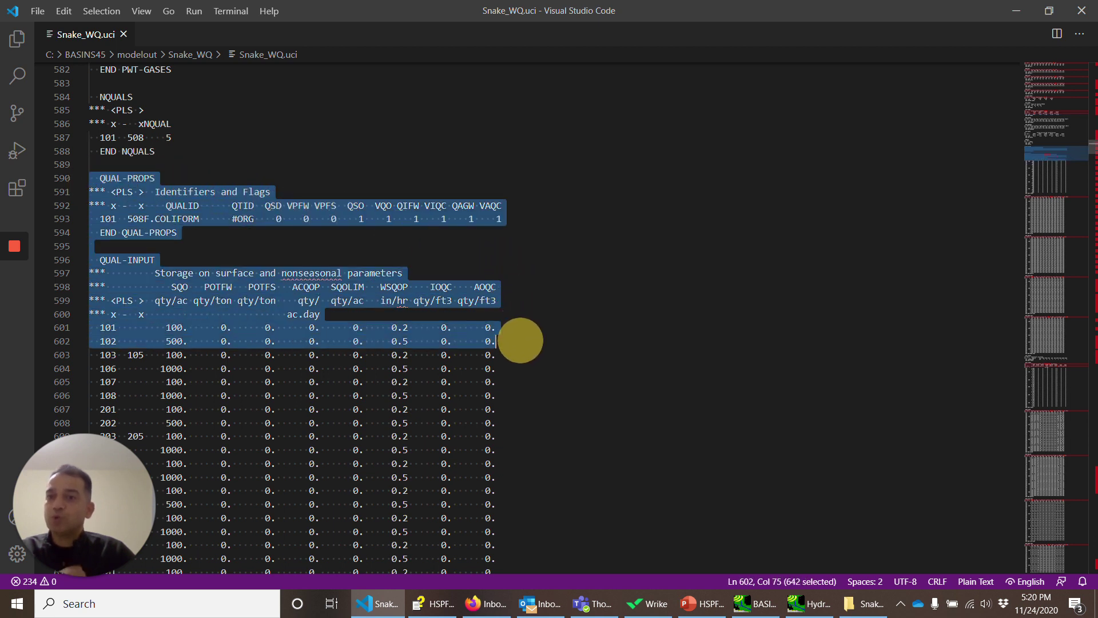
pyautogui.moveTo(309, 273)
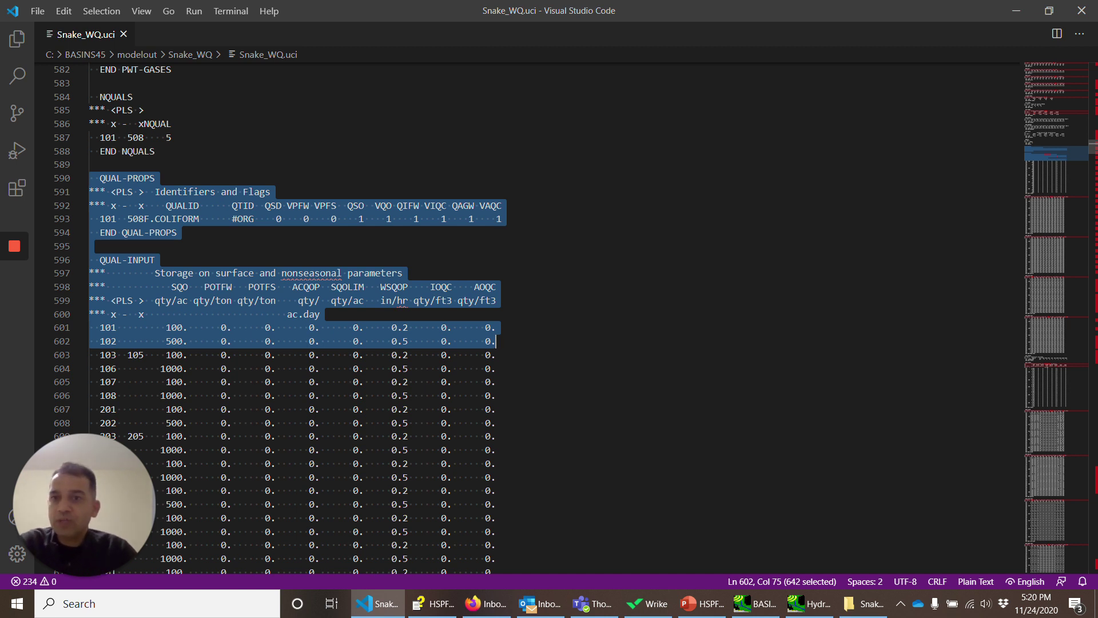
pyautogui.click(223, 152)
pyautogui.moveTo(144, 220); pyautogui.dragTo(254, 219)
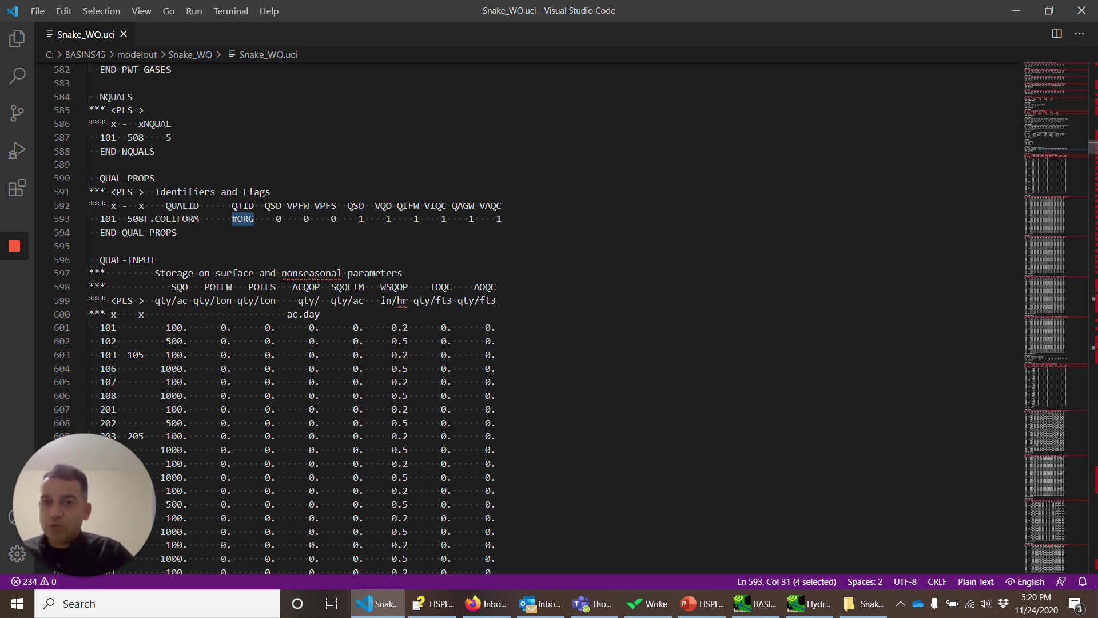
pyautogui.moveTo(381, 205); pyautogui.dragTo(376, 205)
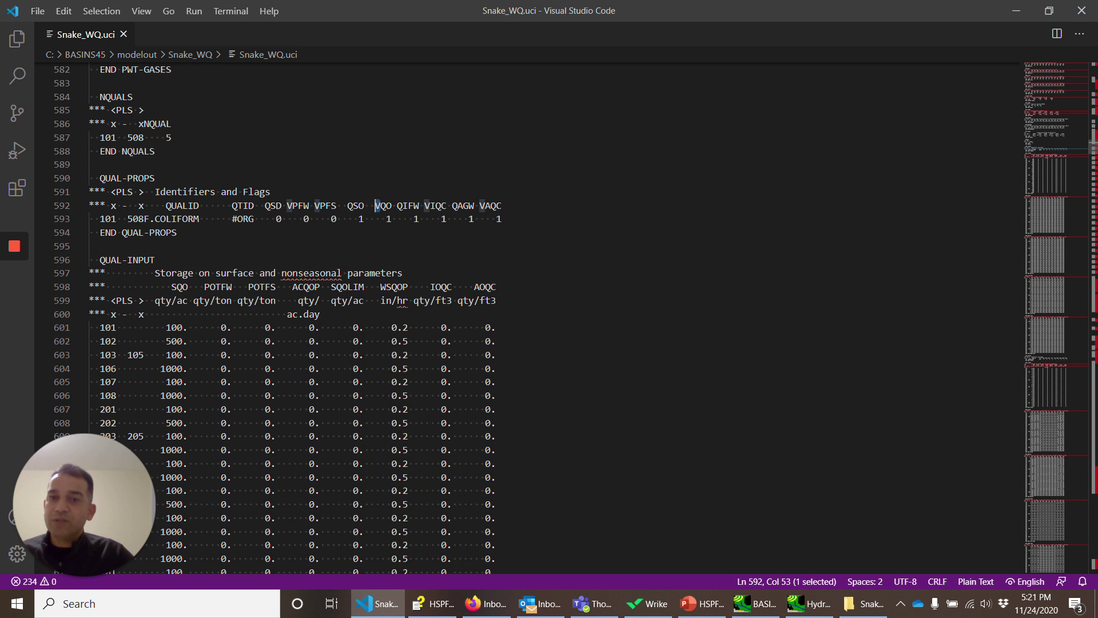
pyautogui.moveTo(385, 218); pyautogui.dragTo(392, 218)
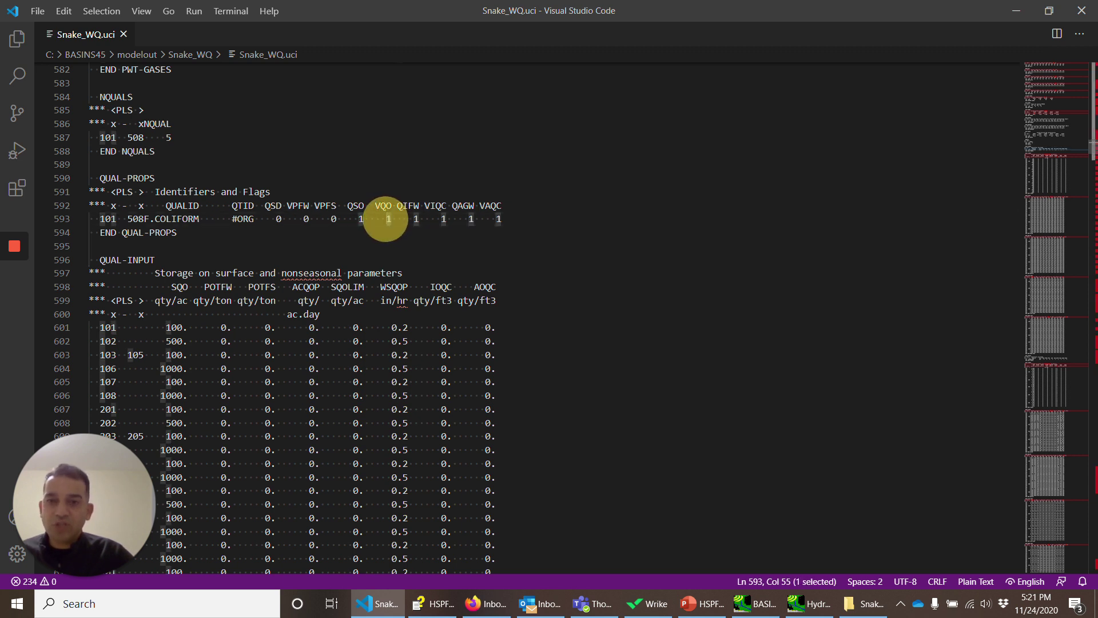
pyautogui.scroll(-1, 389, 219)
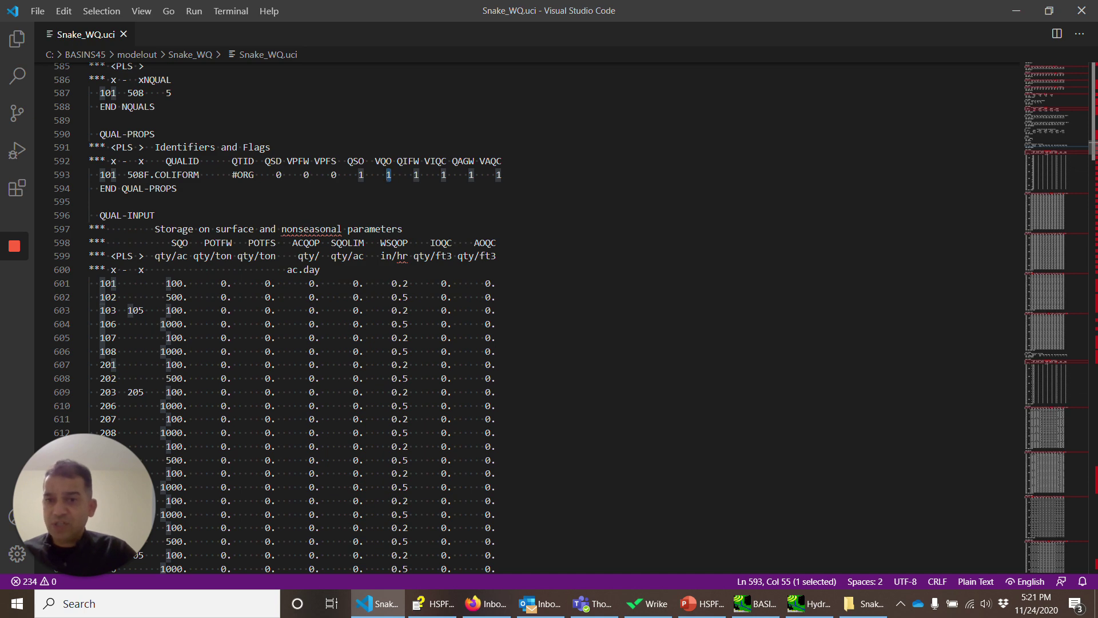
pyautogui.scroll(-1, 526, 318)
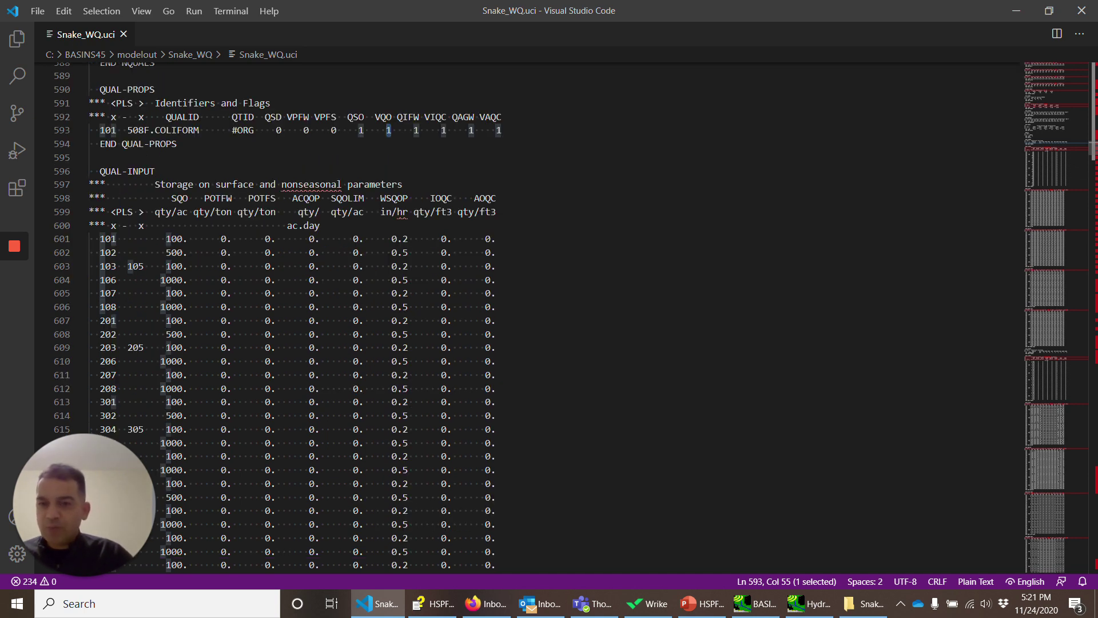
pyautogui.scroll(-12, 526, 318)
pyautogui.scroll(12, 526, 317)
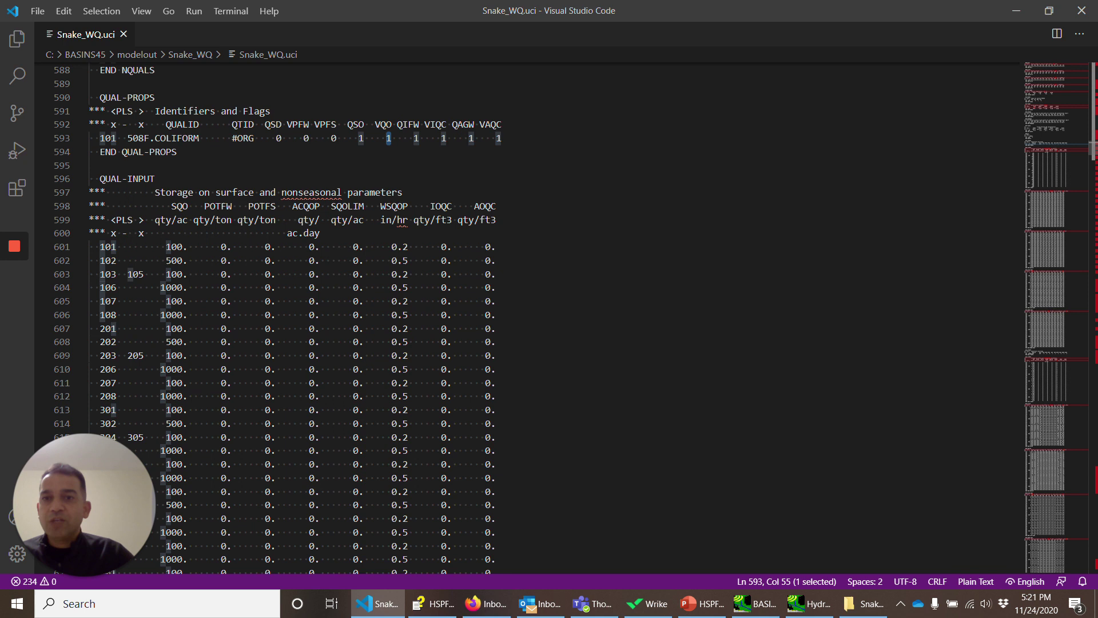
pyautogui.moveTo(293, 207); pyautogui.dragTo(322, 209)
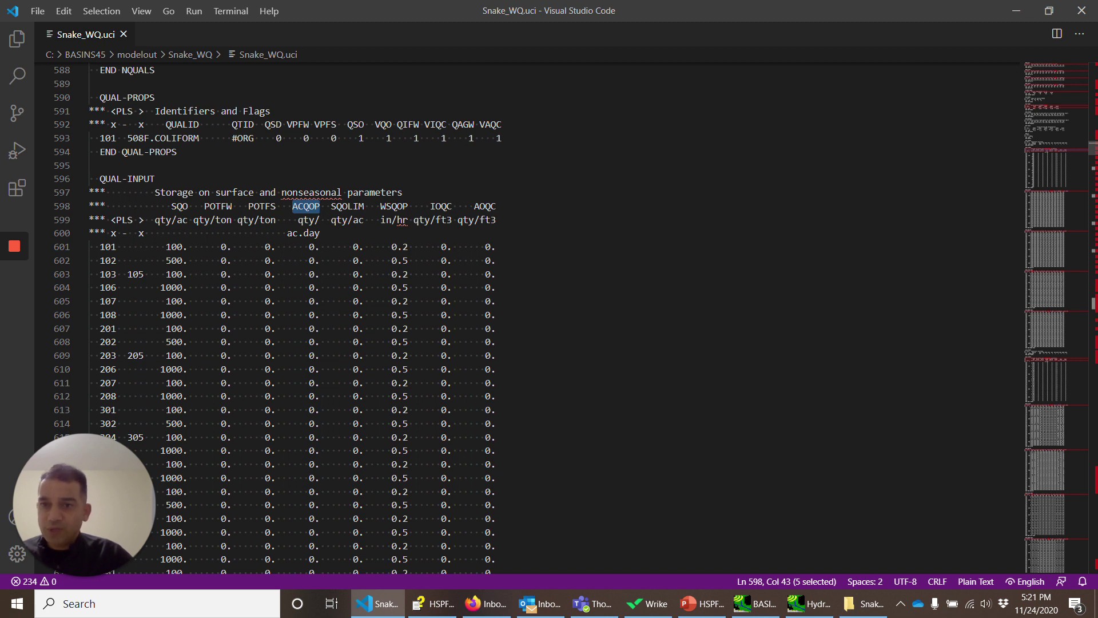
pyautogui.doubleClick(243, 138)
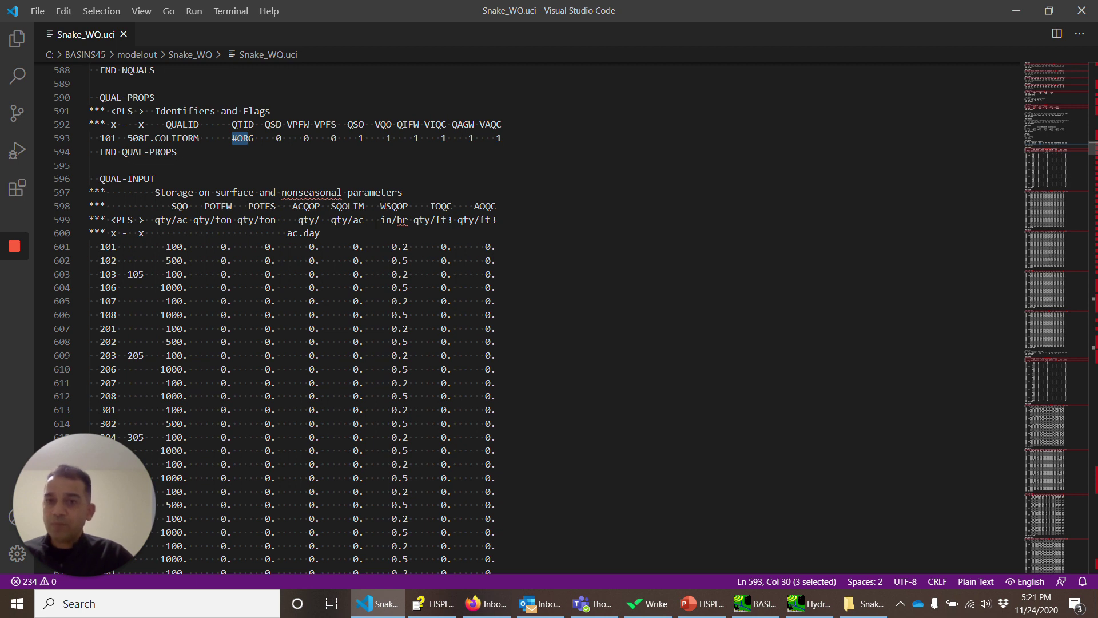
pyautogui.moveTo(331, 221); pyautogui.dragTo(364, 220)
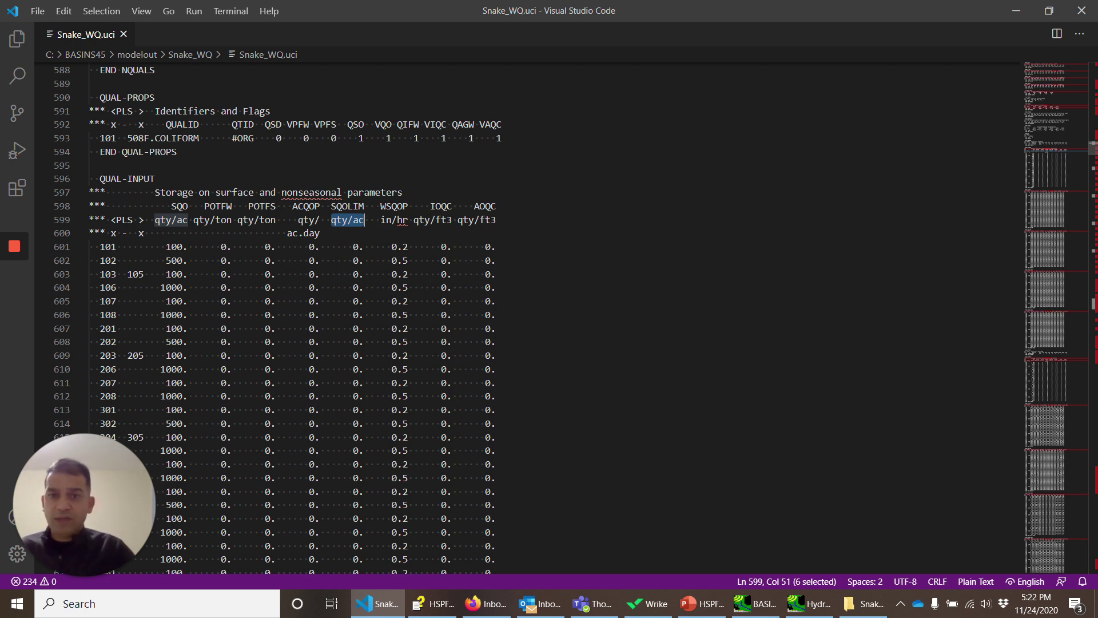
# Step: Mark a flag value on the coliform QUAL-PROPS line
pyautogui.scroll(-9, 532, 318)
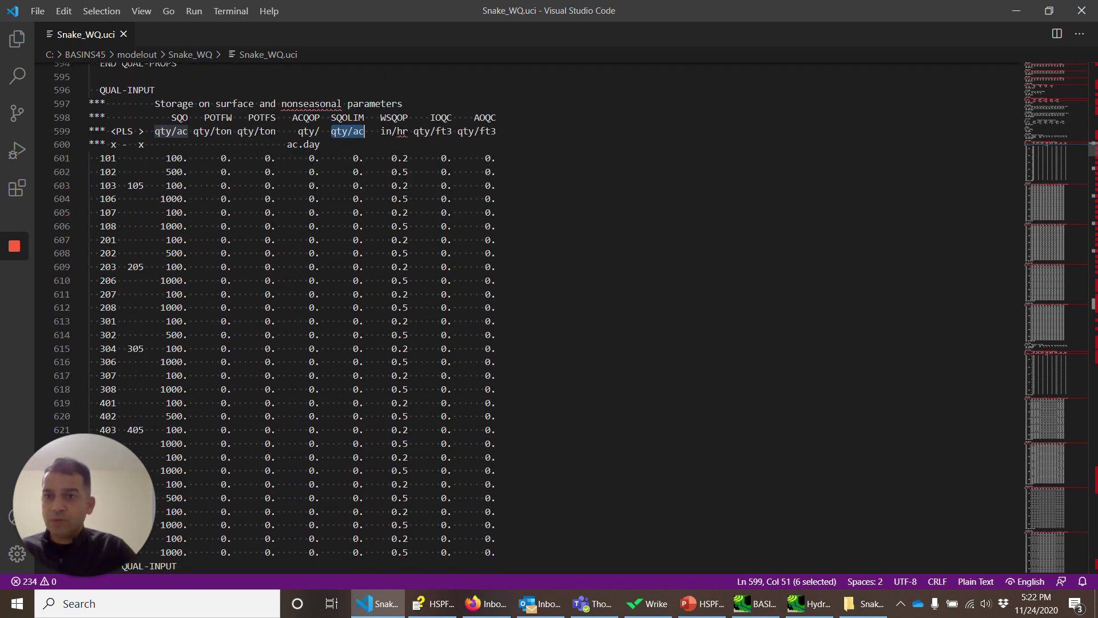
pyautogui.scroll(-2, 532, 318)
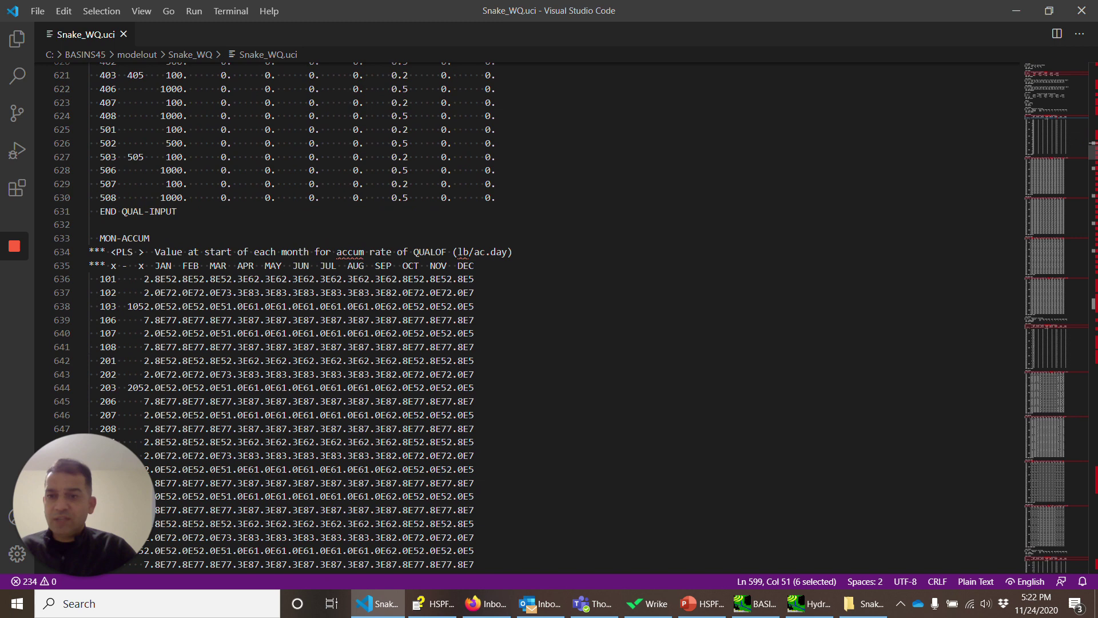
pyautogui.scroll(-4, 532, 318)
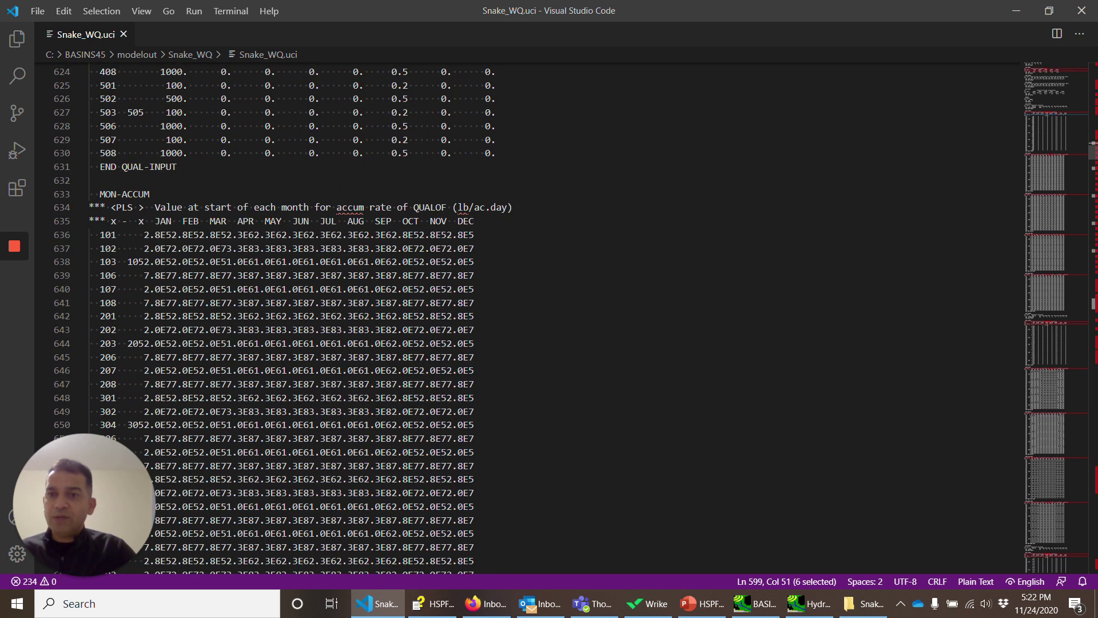
pyautogui.scroll(2, 532, 318)
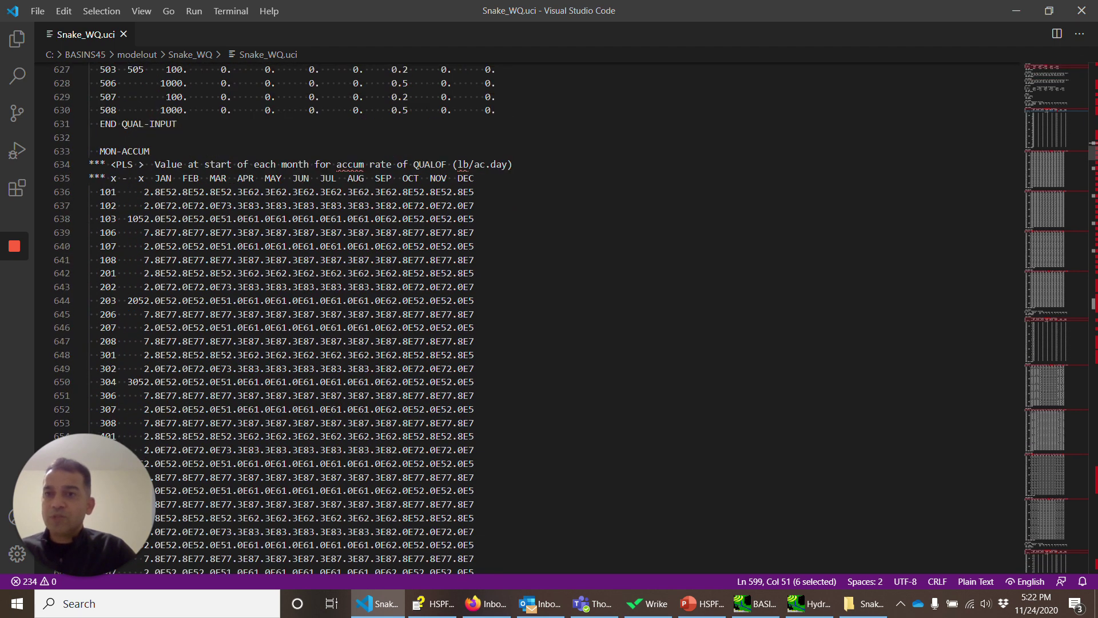
pyautogui.scroll(12, 532, 318)
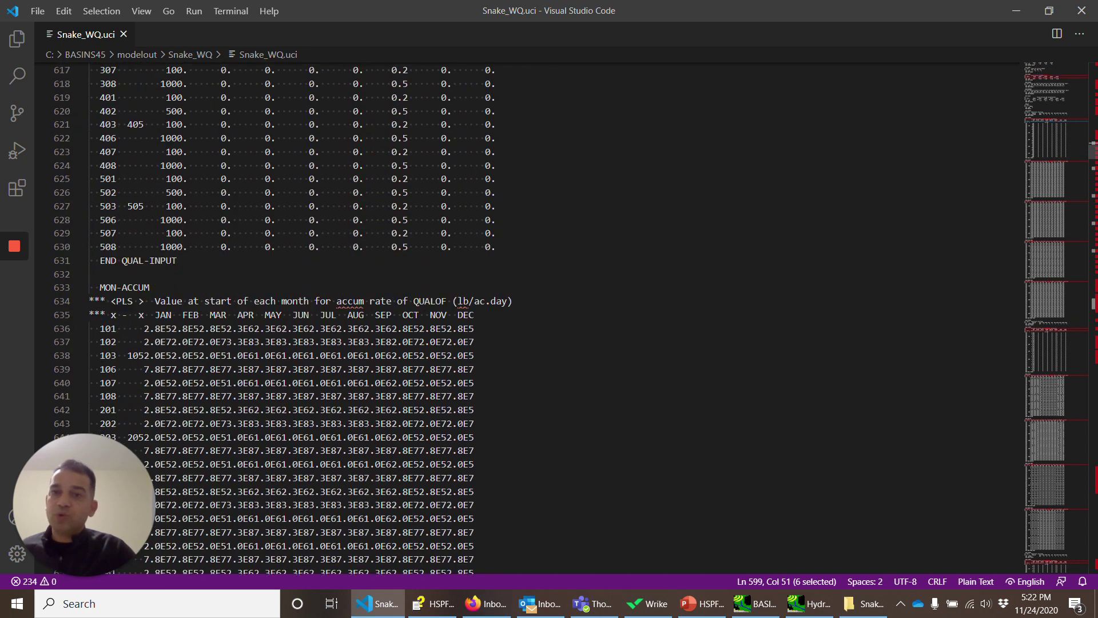
pyautogui.scroll(1, 532, 318)
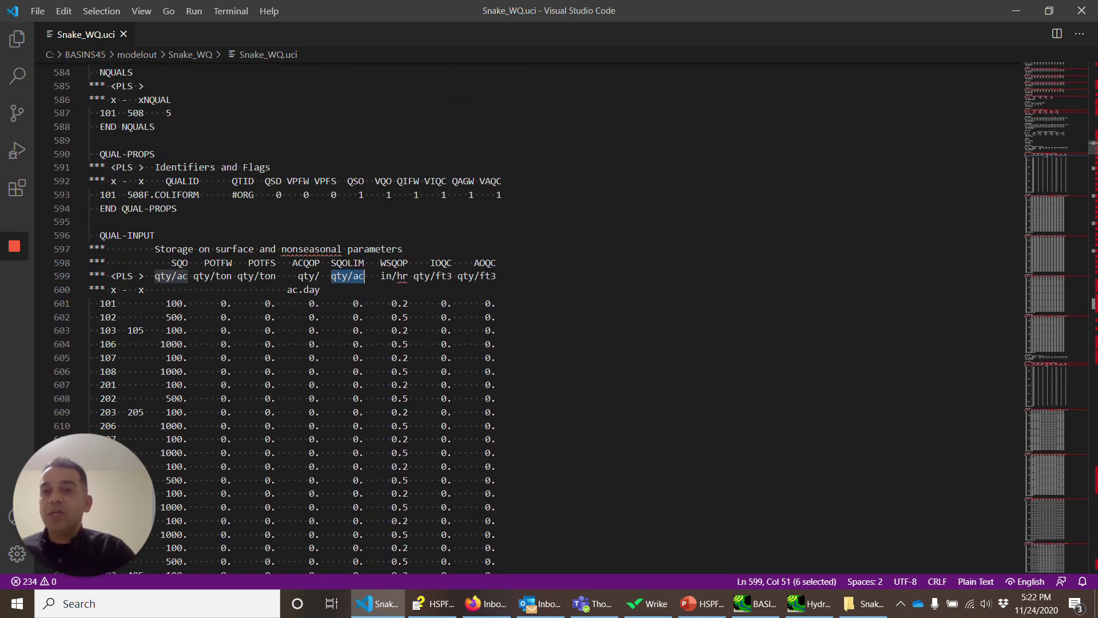
pyautogui.scroll(-2, 532, 318)
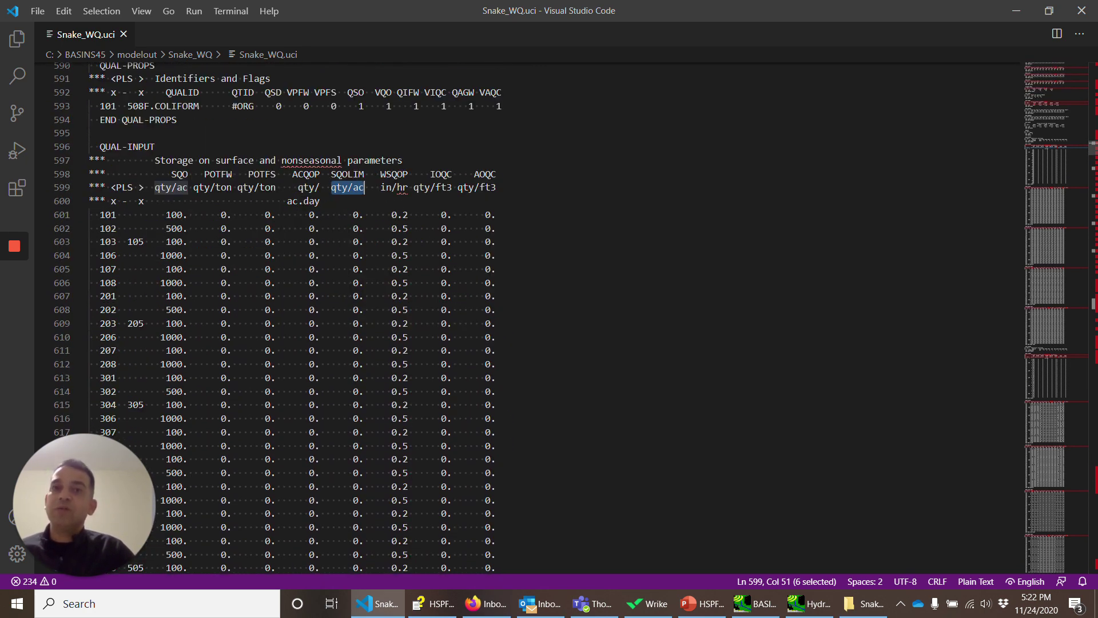
pyautogui.doubleClick(389, 106)
# Step: Scroll through MON-ACCUM, MON-SQOLIM and MON-IFLW-CONC down to the MON-GRND-CONC table
pyautogui.scroll(-10, 389, 106)
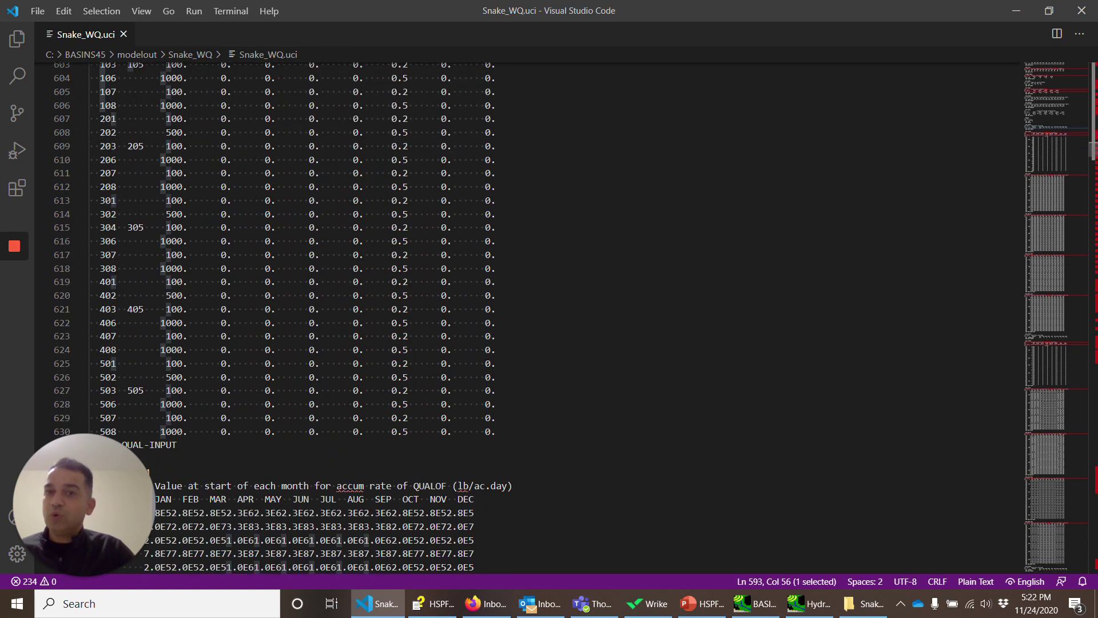
pyautogui.scroll(-10, 532, 318)
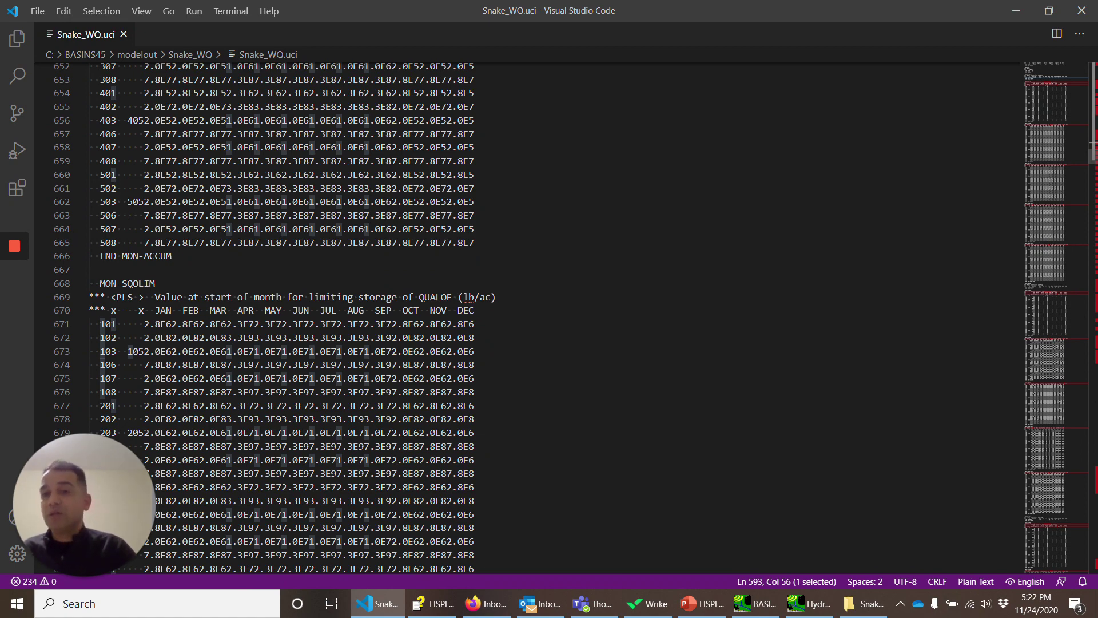
pyautogui.scroll(-12, 532, 318)
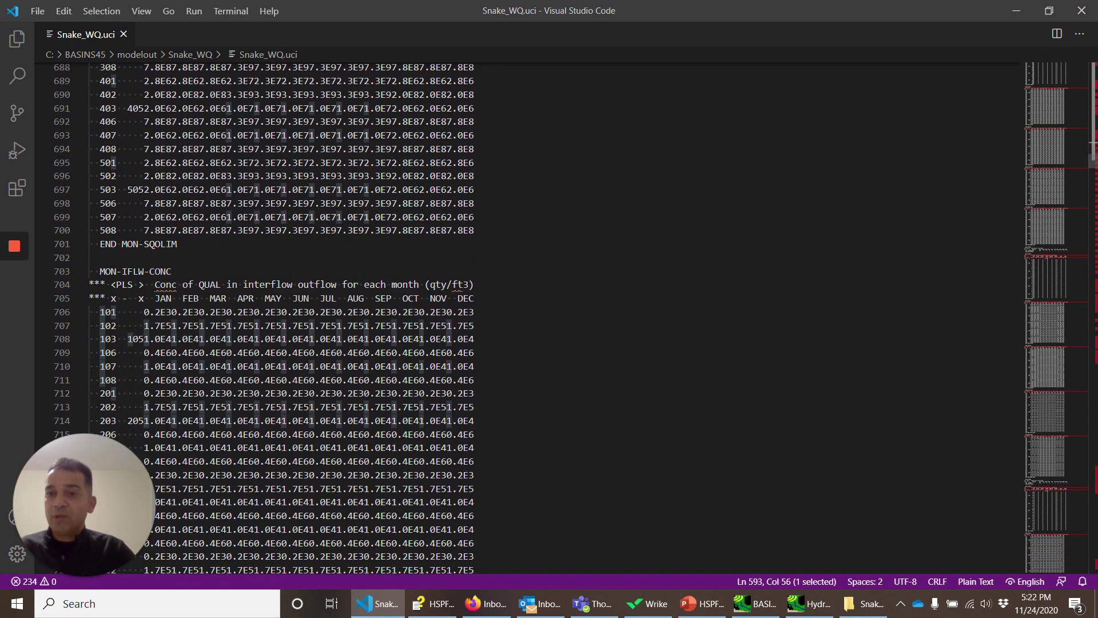
pyautogui.scroll(-14, 532, 318)
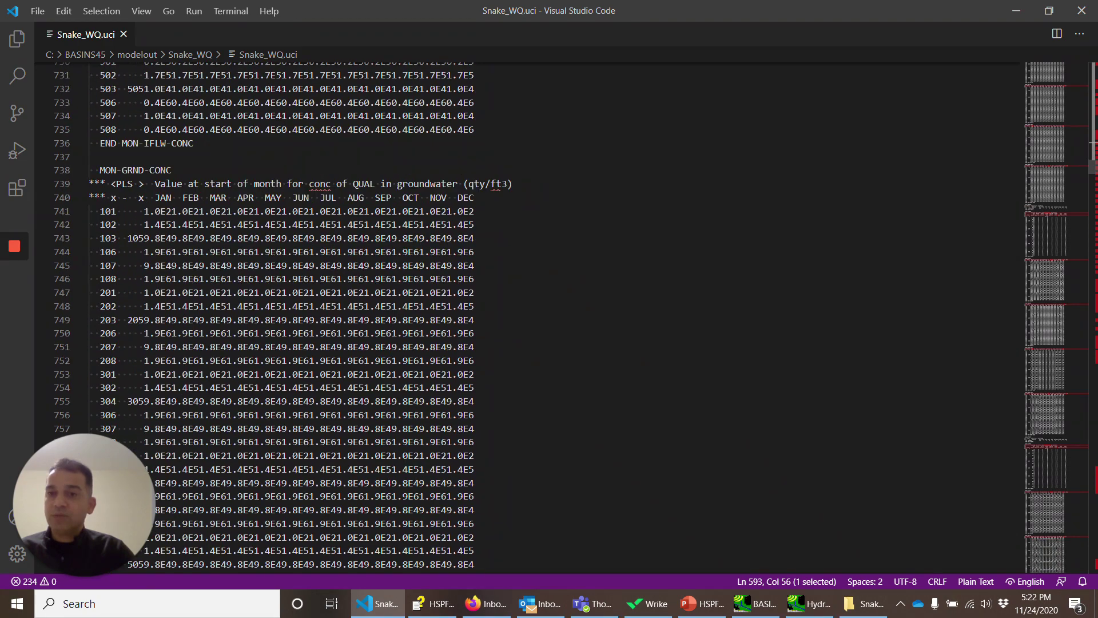
pyautogui.scroll(3, 216, 213)
# Step: Mark groundwater concentration values in MON-GRND-CONC, including row 202
pyautogui.scroll(-3, 216, 257)
pyautogui.click(215, 309)
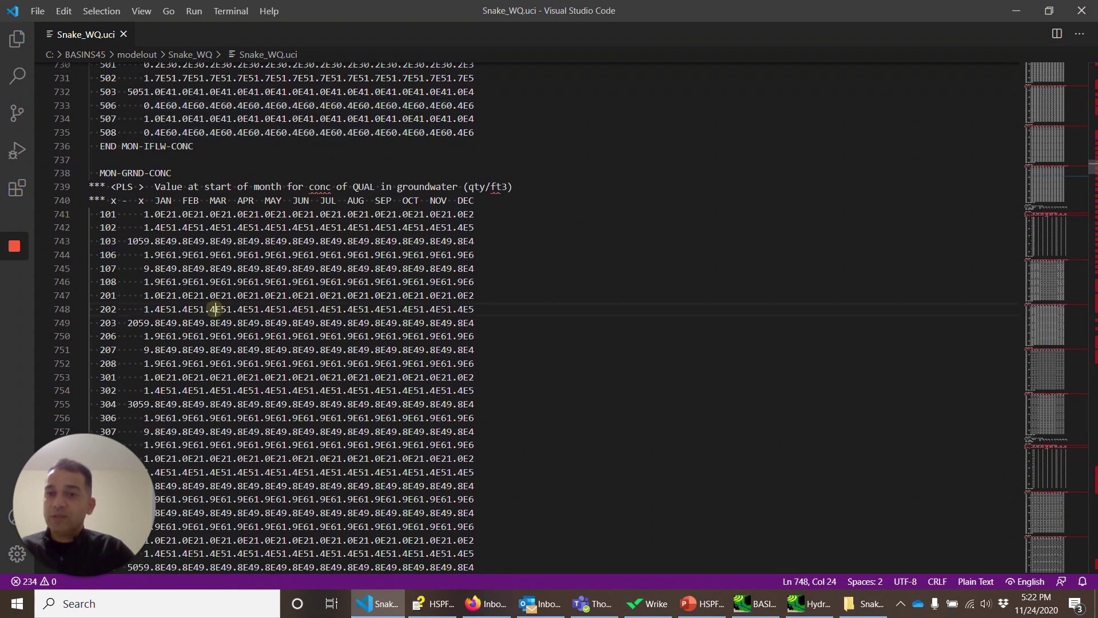
pyautogui.scroll(-7, 215, 309)
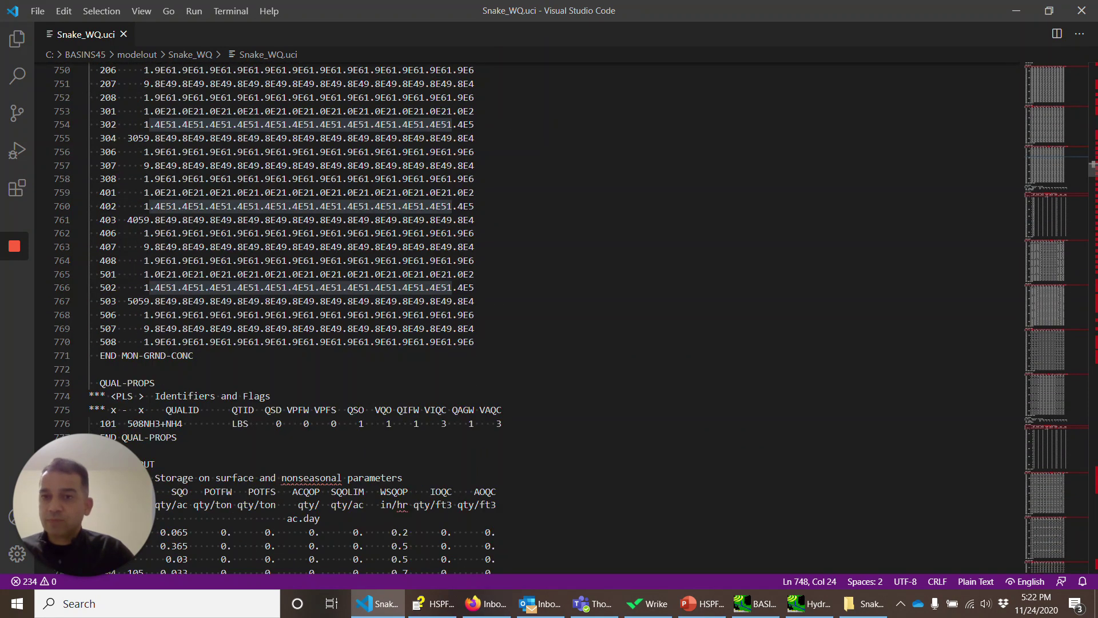
pyautogui.scroll(7, 532, 318)
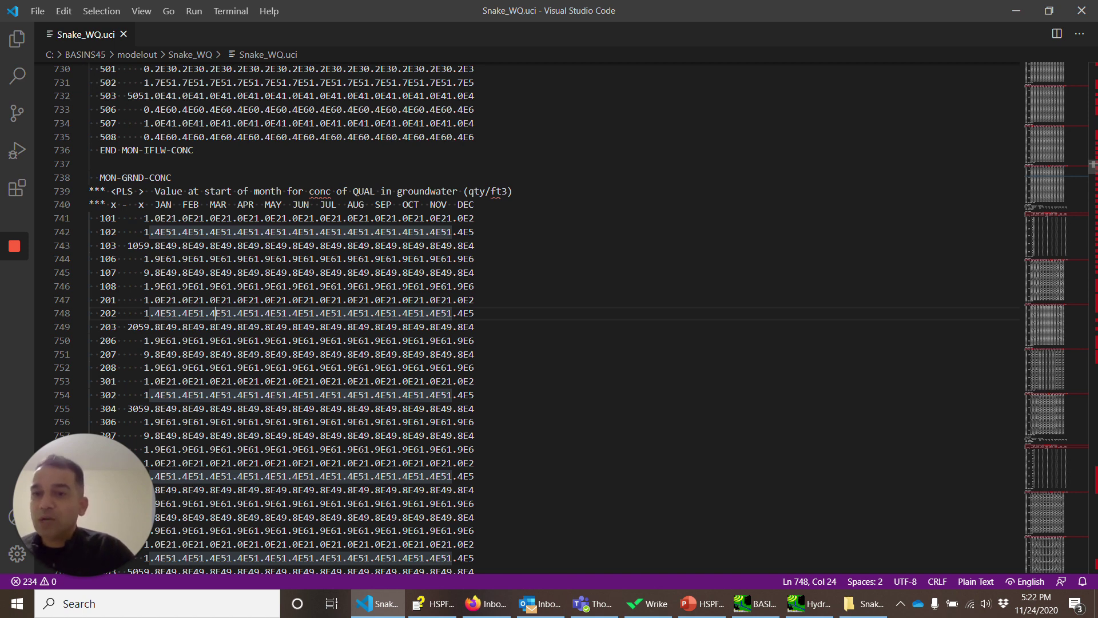
pyautogui.moveTo(166, 245); pyautogui.dragTo(172, 259)
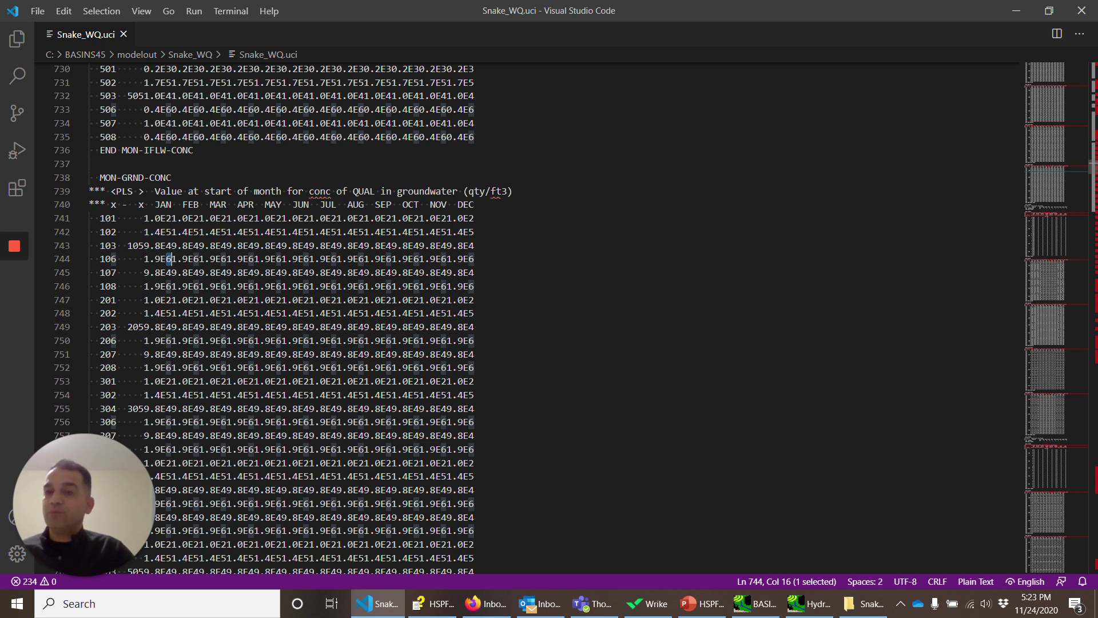
# Step: Scroll to the 508NH3+NH4 QUAL-PROPS (LBS) and QUAL-INPUT blocks, SQO starting at 0.065
pyautogui.scroll(-7, 572, 317)
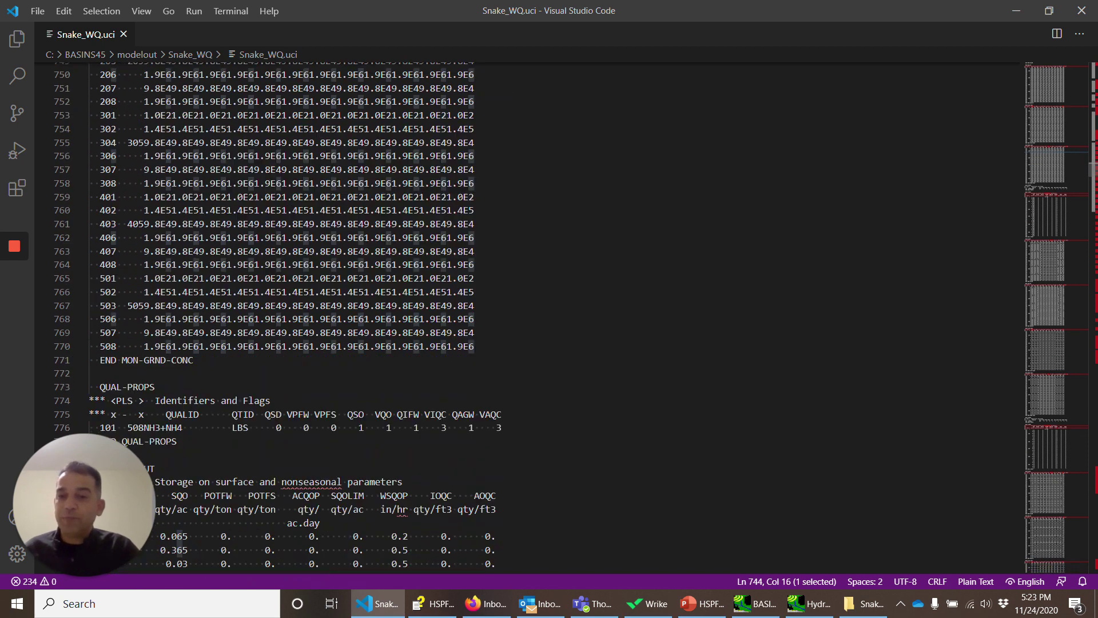
pyautogui.scroll(-4, 550, 318)
pyautogui.scroll(-1, 549, 318)
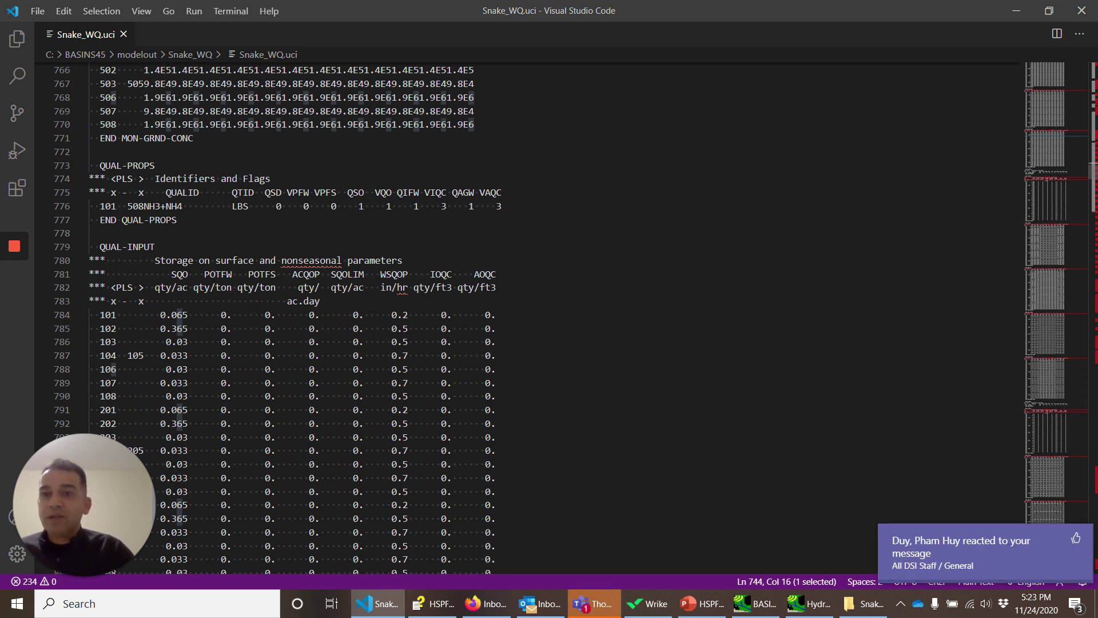
# Step: Mark NH3+NH4 on line 776 and scroll past the NO3 tables to 508ORTHO P at line 1181
pyautogui.moveTo(144, 207); pyautogui.dragTo(183, 207)
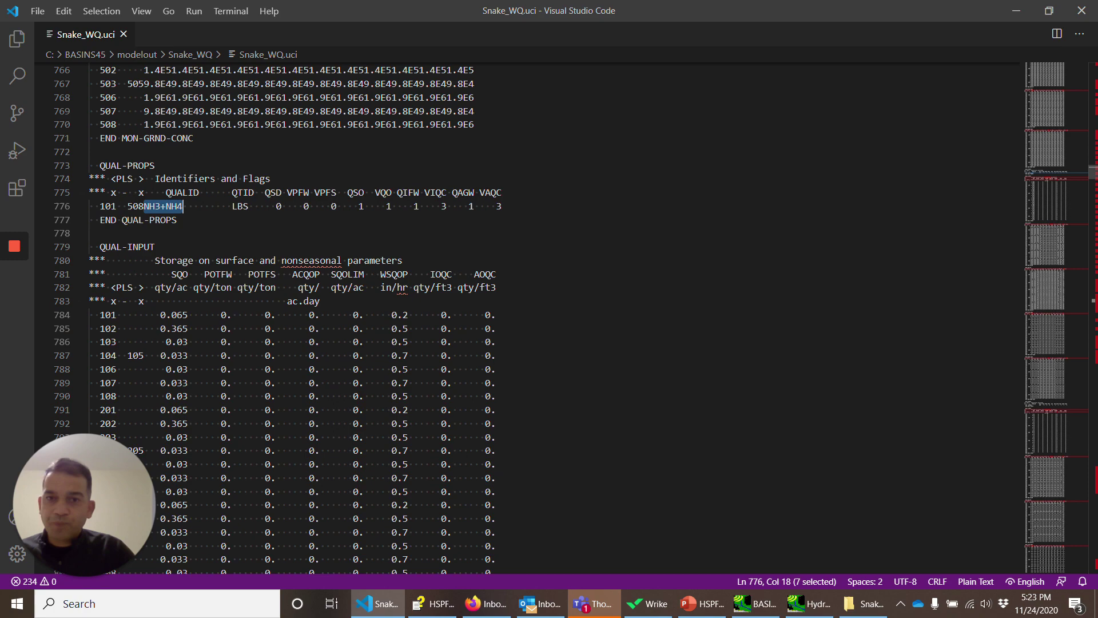
pyautogui.scroll(-3, 549, 315)
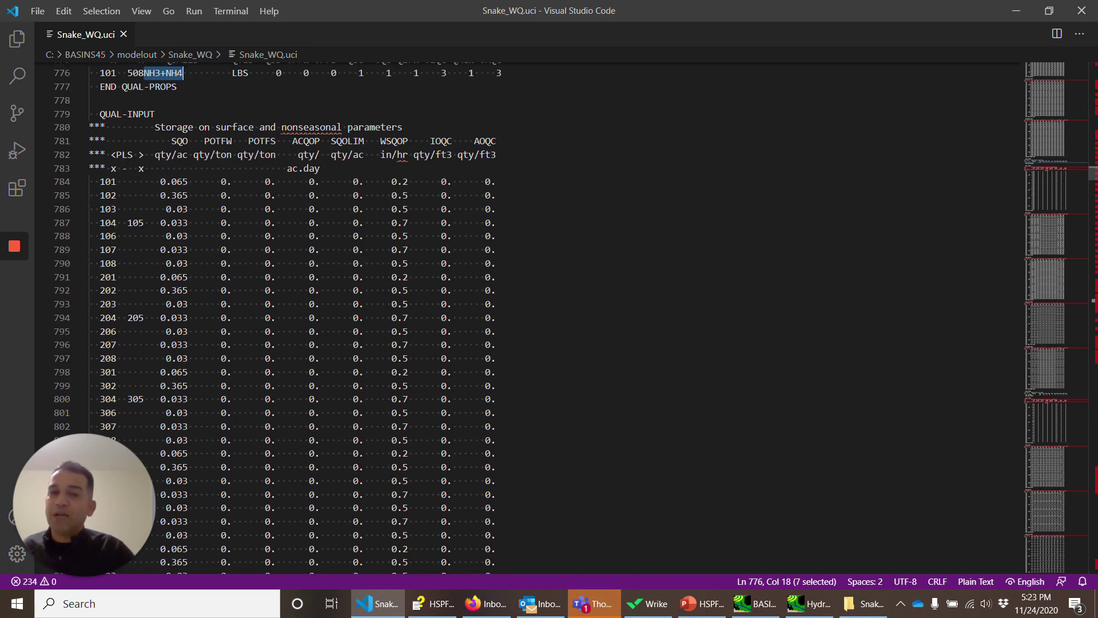
pyautogui.scroll(-20, 549, 315)
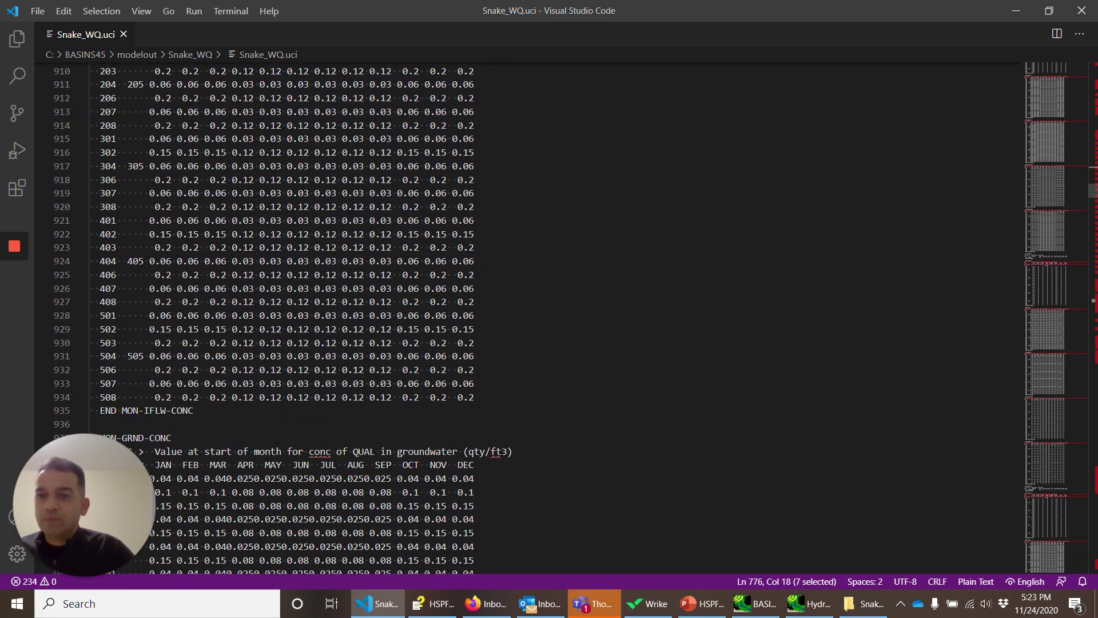
pyautogui.scroll(-20, 549, 315)
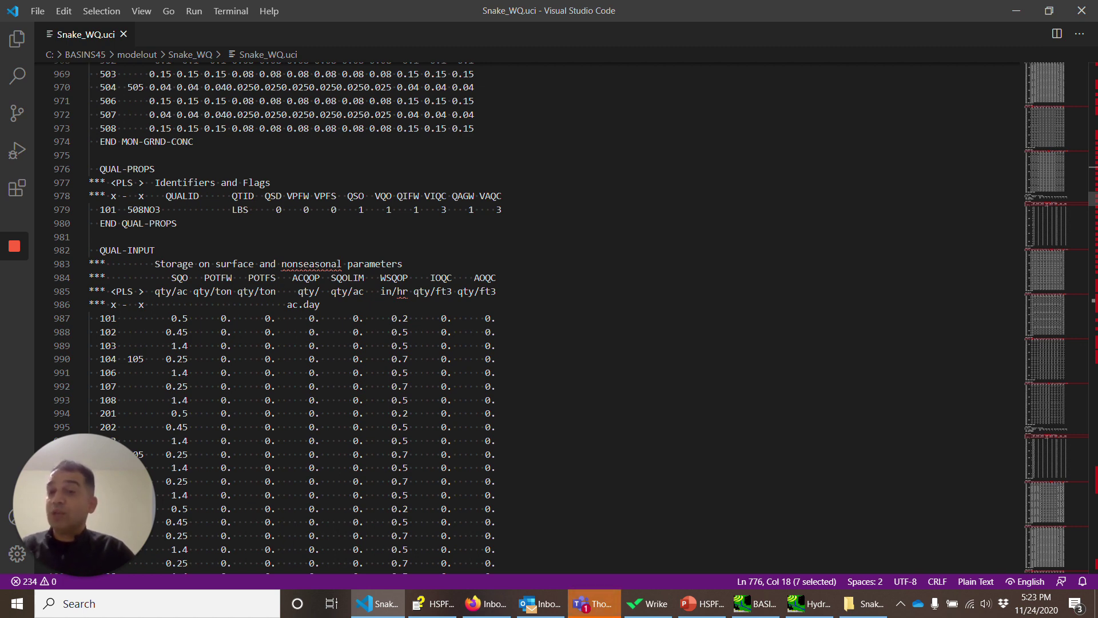
pyautogui.scroll(-10, 515, 317)
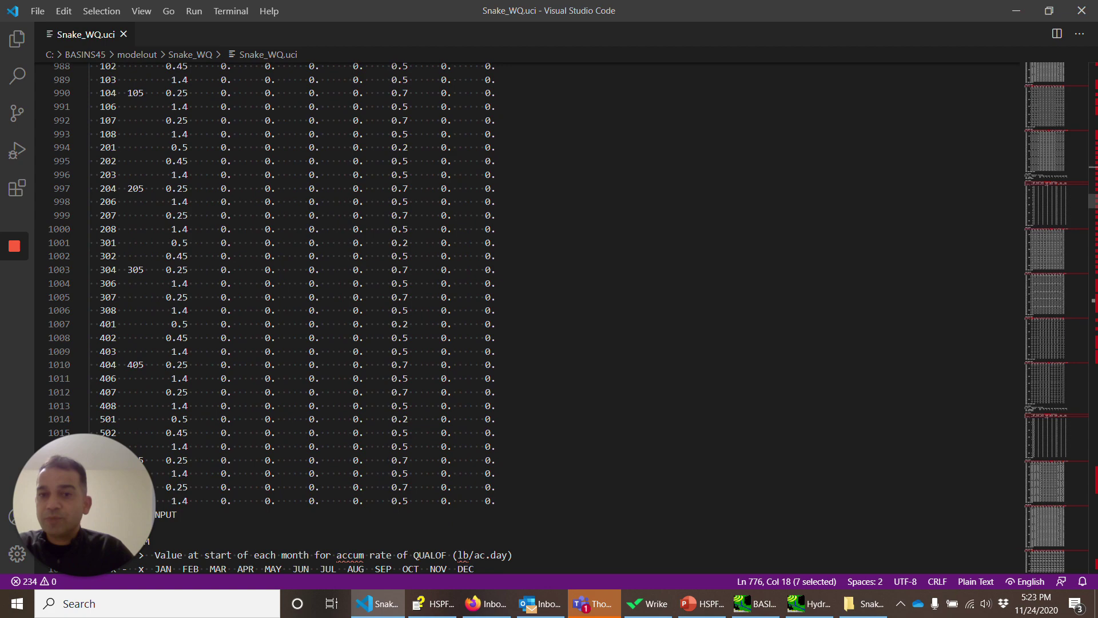
pyautogui.scroll(-20, 515, 317)
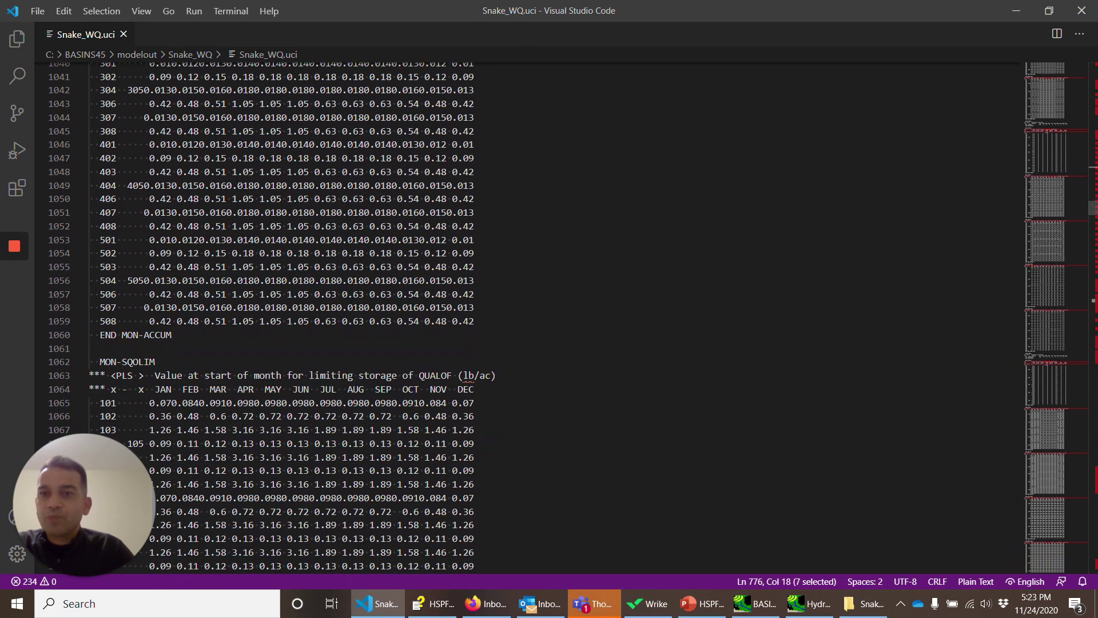
pyautogui.scroll(-20, 514, 317)
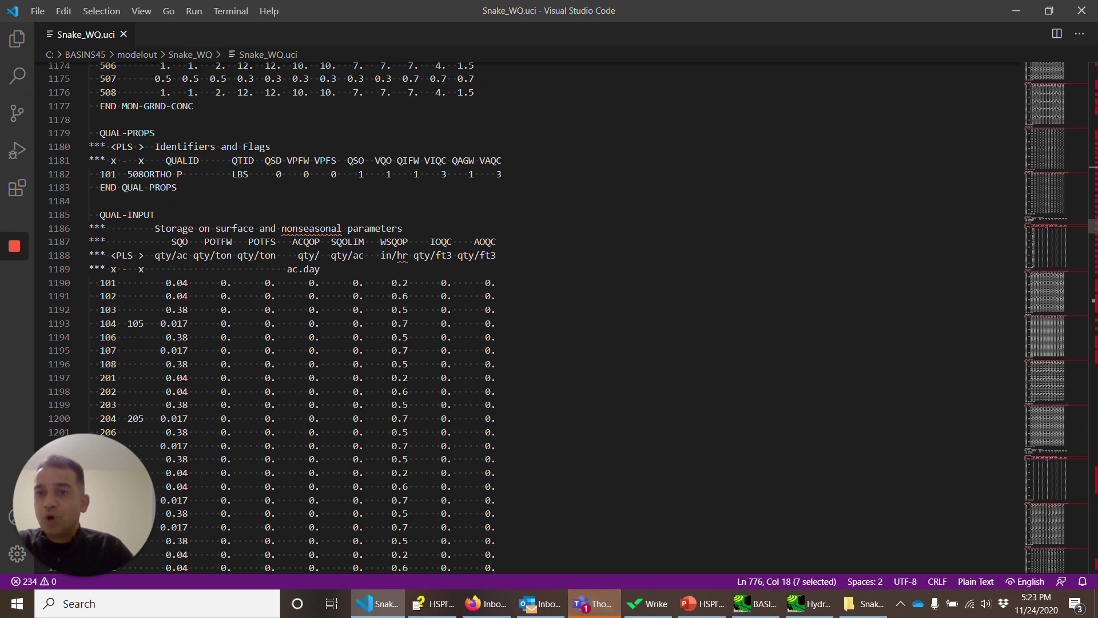
# Step: Mark ORTHO P's LBS units on line 1182, then scroll its monthly tables to 508BOD at line 1384
pyautogui.moveTo(232, 174); pyautogui.dragTo(276, 174)
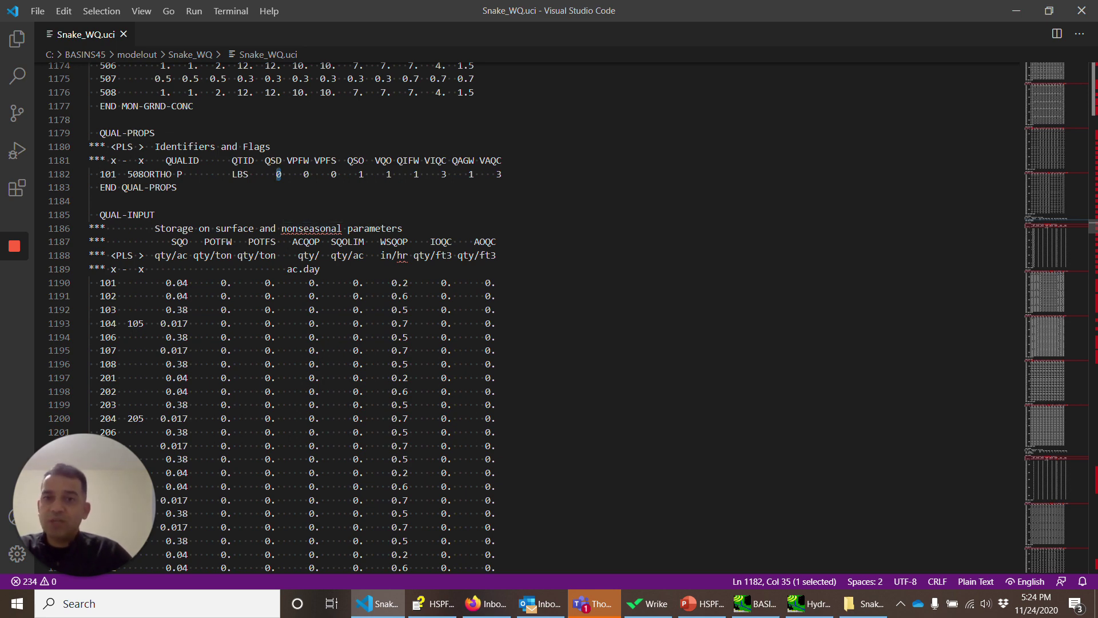
pyautogui.scroll(1, 539, 318)
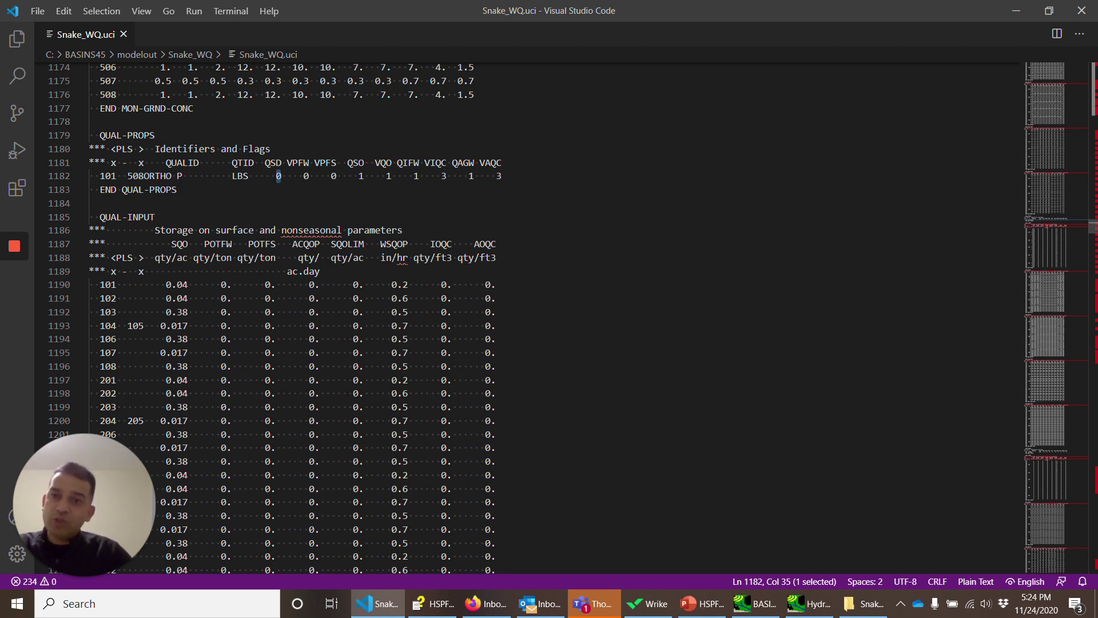
pyautogui.scroll(-20, 539, 318)
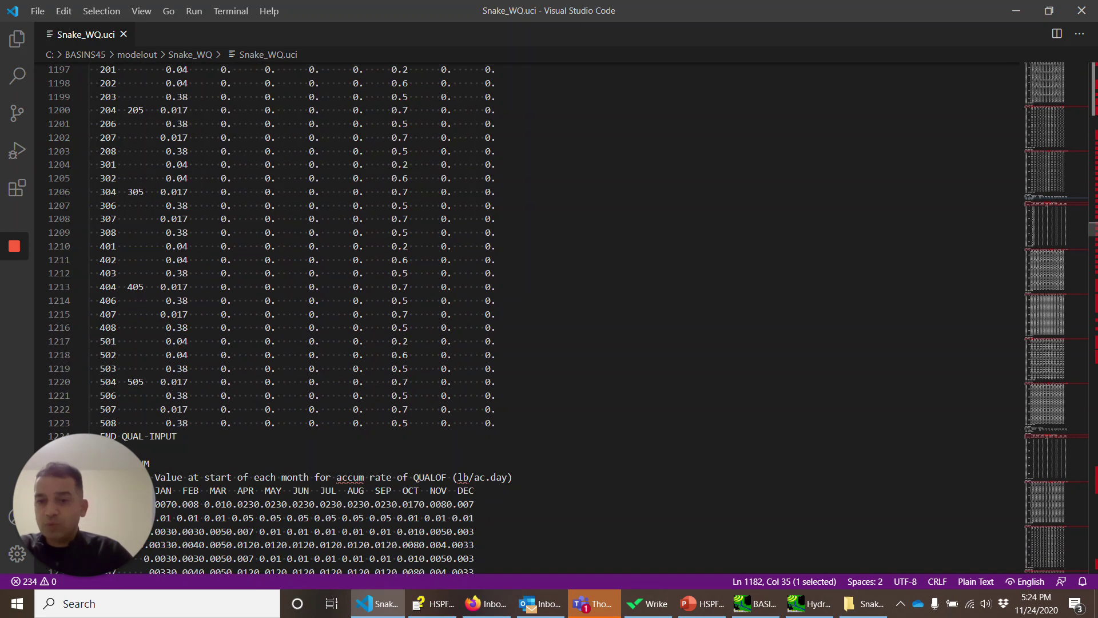
pyautogui.scroll(-20, 540, 318)
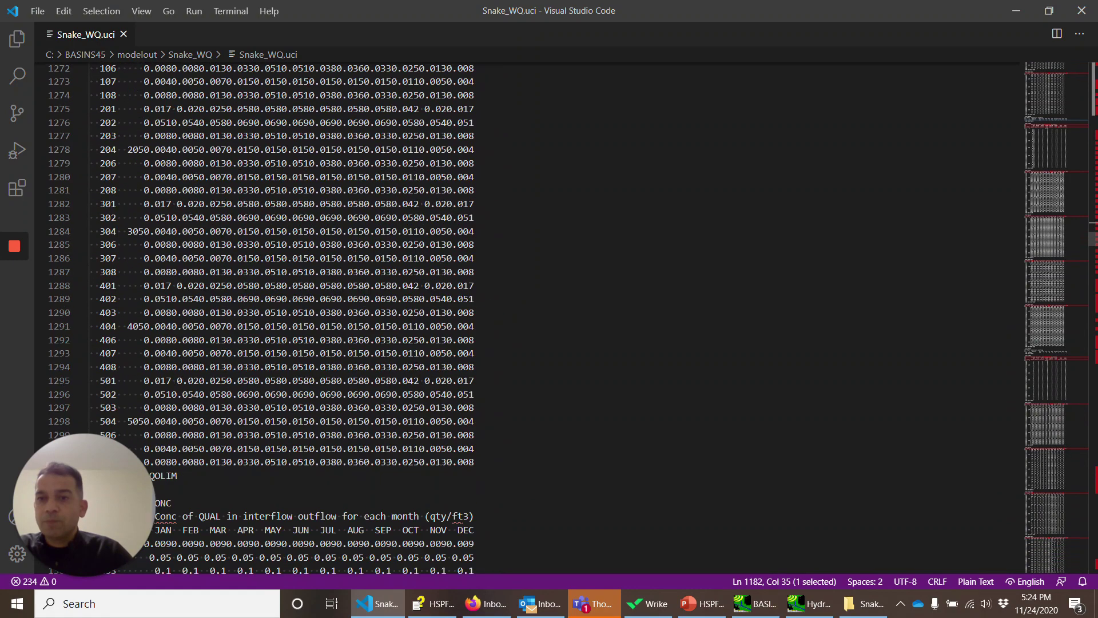
pyautogui.scroll(-14, 540, 318)
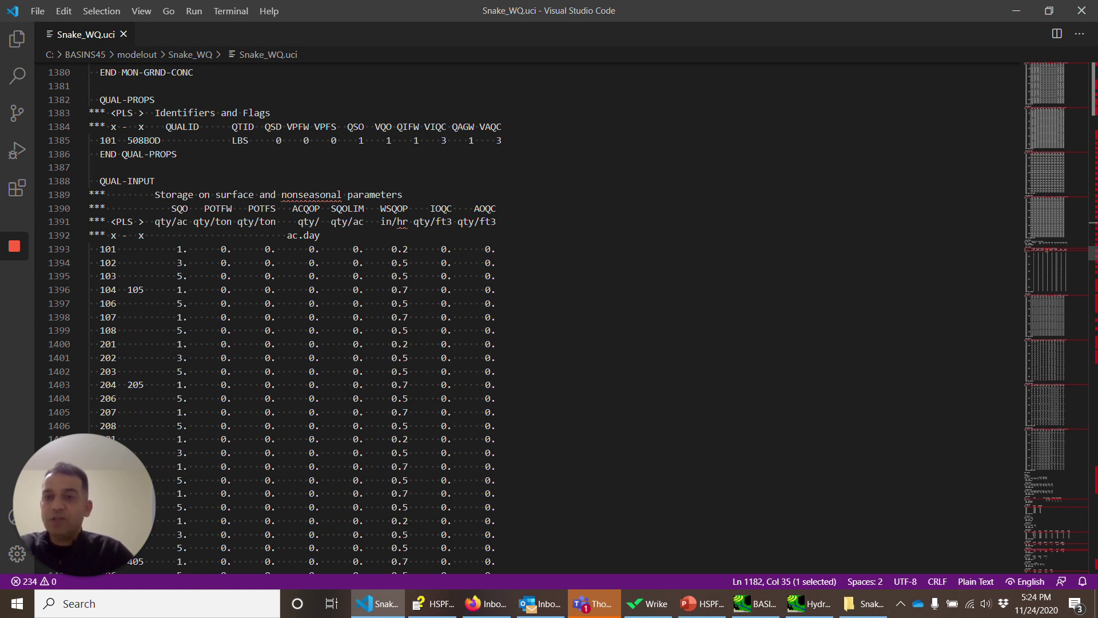
# Step: Scroll past the BOD MON-ACCUM and MON-SQOLIM tables to MON-IFLW-CONC near line 1507
pyautogui.scroll(-16, 549, 317)
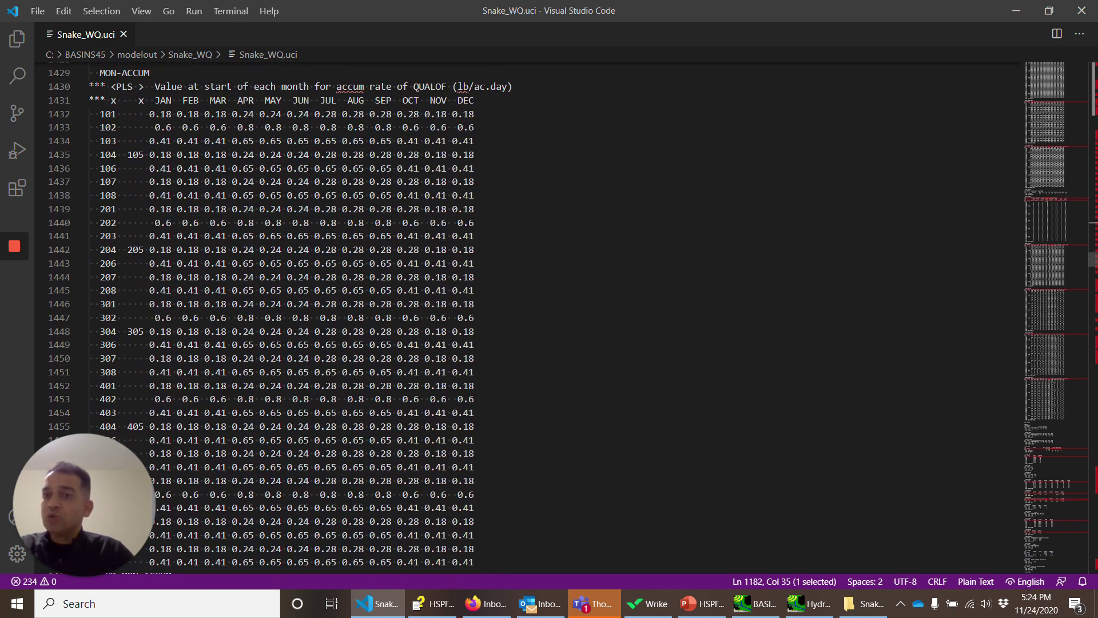
pyautogui.scroll(-4, 549, 318)
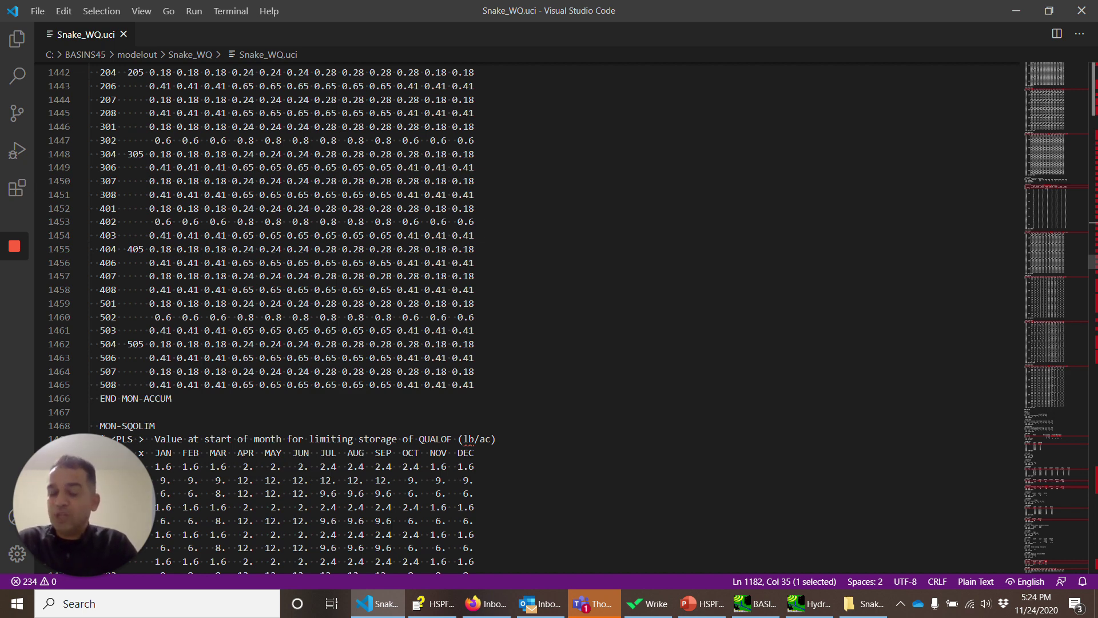
pyautogui.scroll(-15, 549, 318)
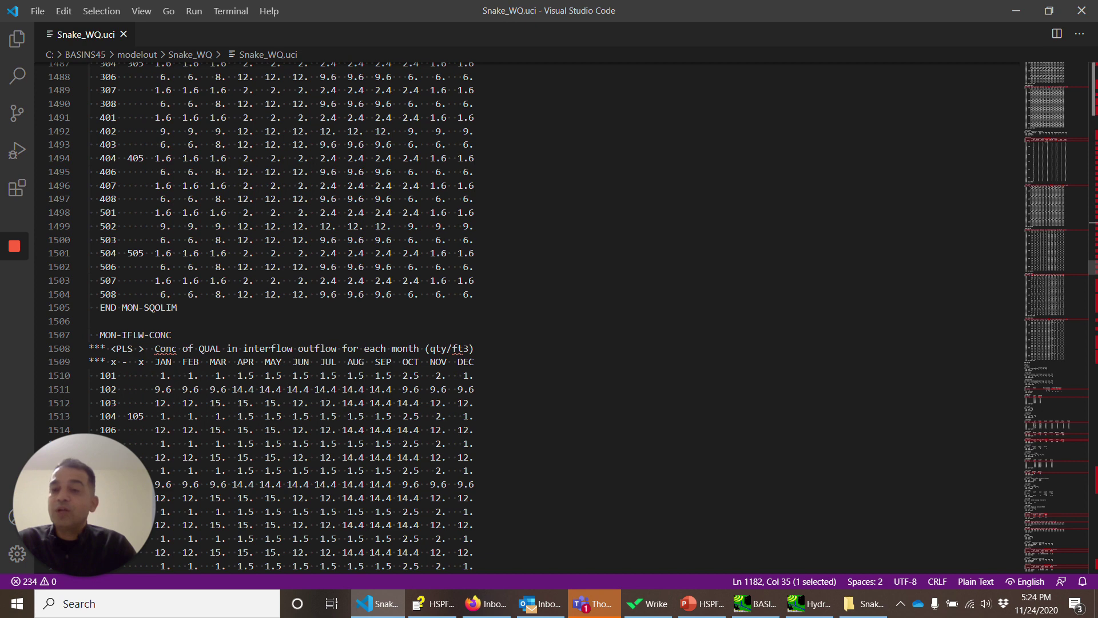
pyautogui.moveTo(14, 246)
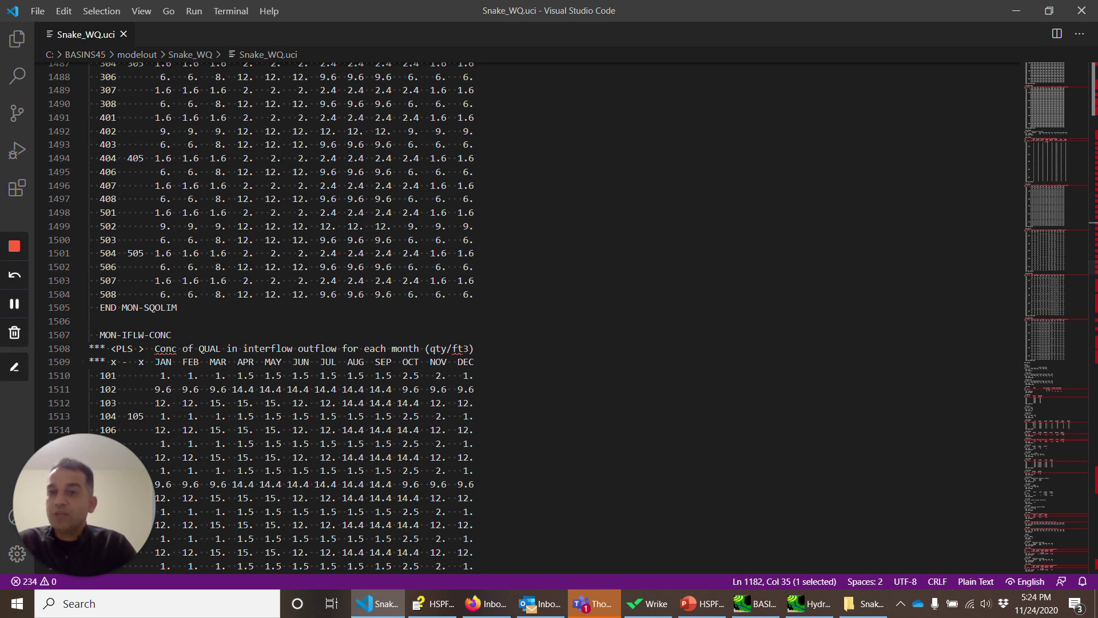